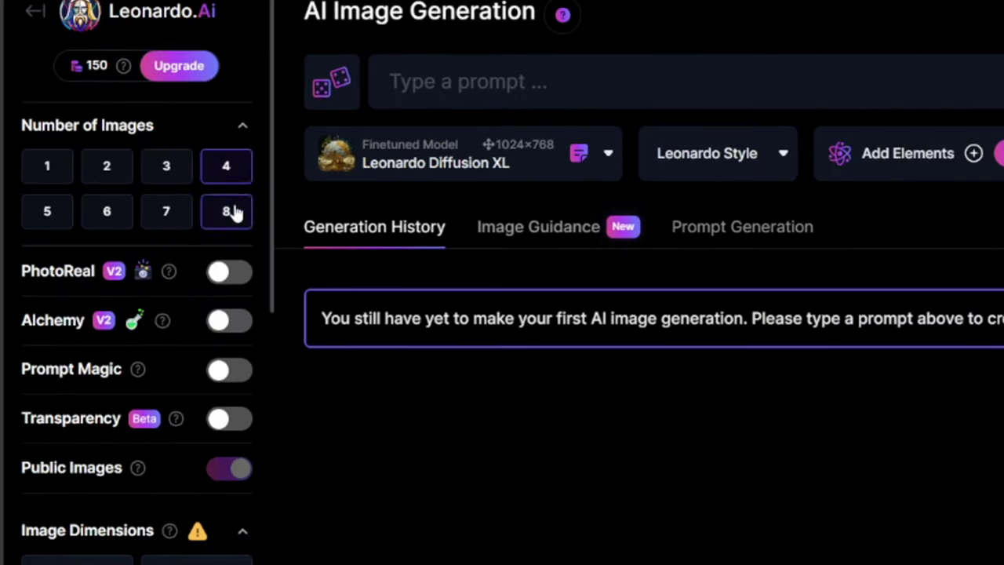
Enable Alchemy for the image generation and set the aspect ratio to 9:16
mouse_move(223, 327)
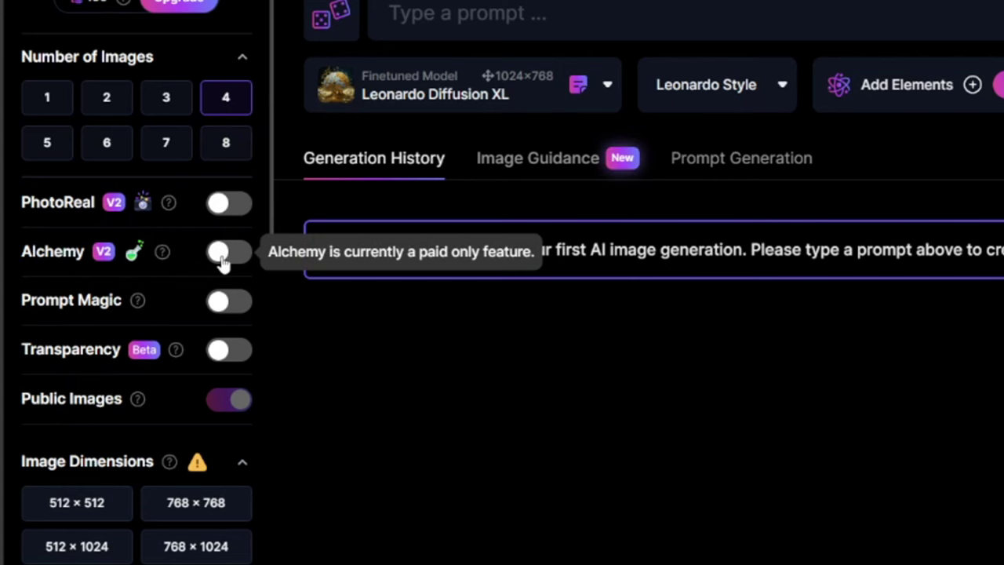
left_click(222, 259)
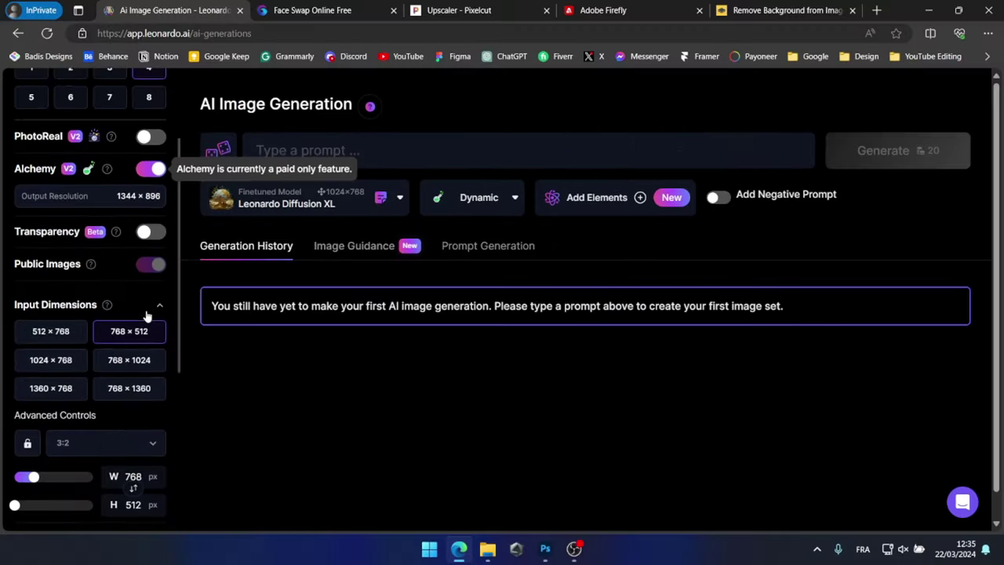
scroll(150, 314, "down", 2)
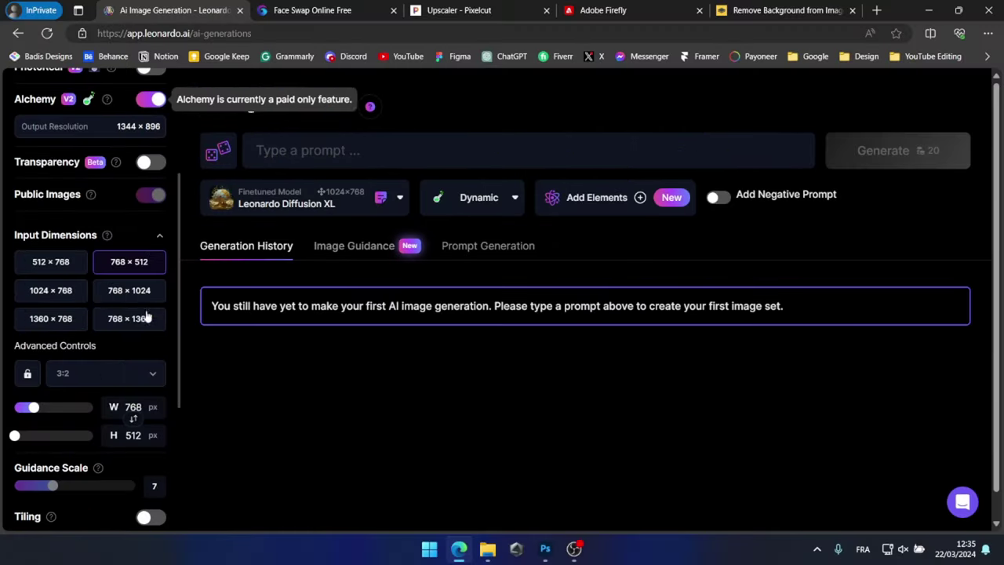
left_click(119, 373)
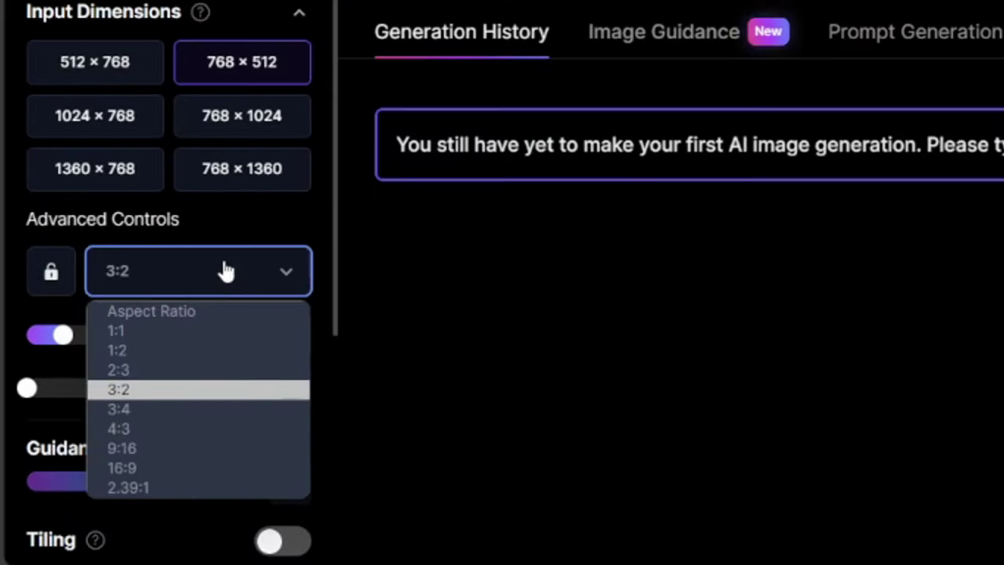
left_click(149, 449)
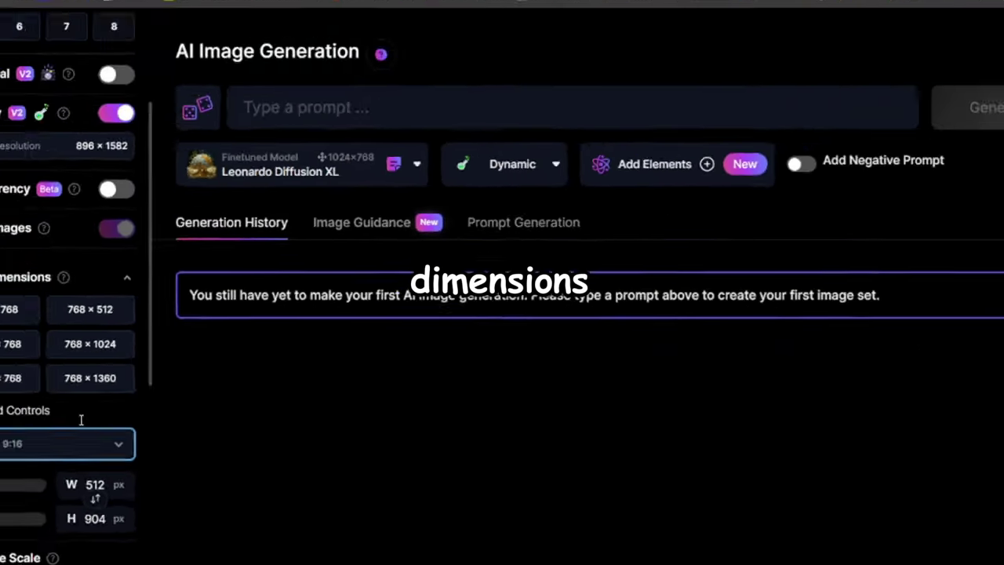
scroll(141, 440, "up", 2)
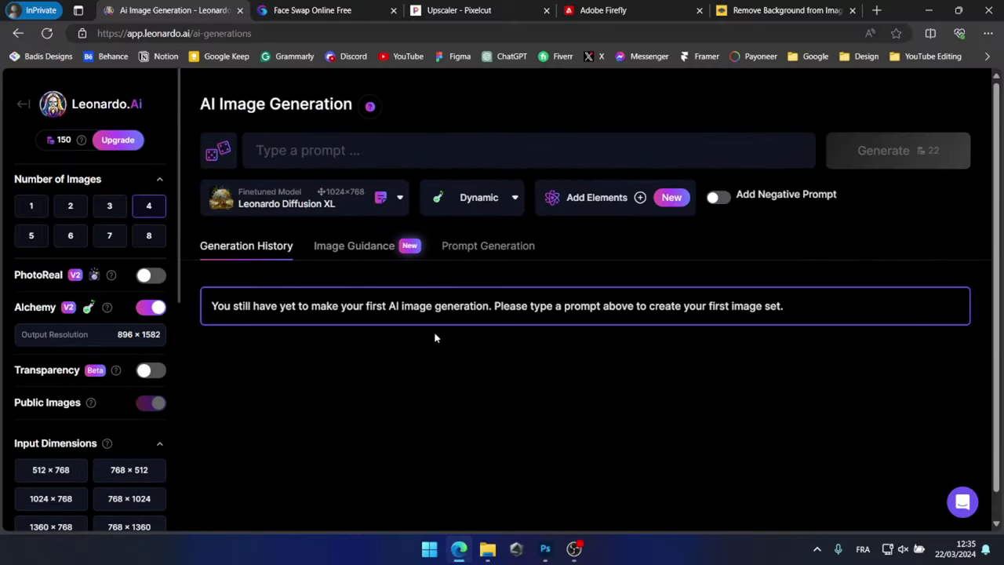
Enter the image prompt "Image of a young man muscular Hamza Ahmed by Charlie Bowater"
left_click(452, 153)
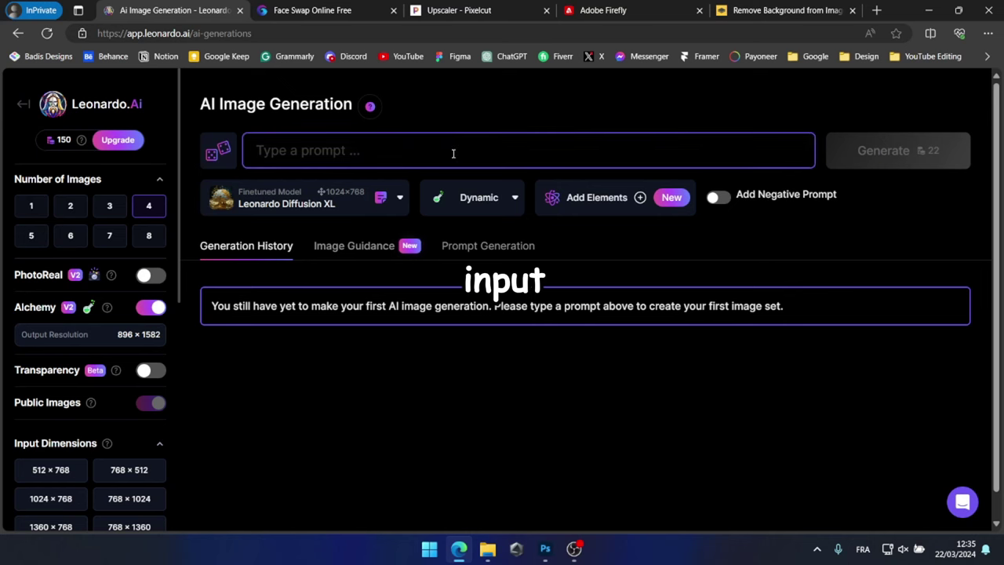
type("Image")
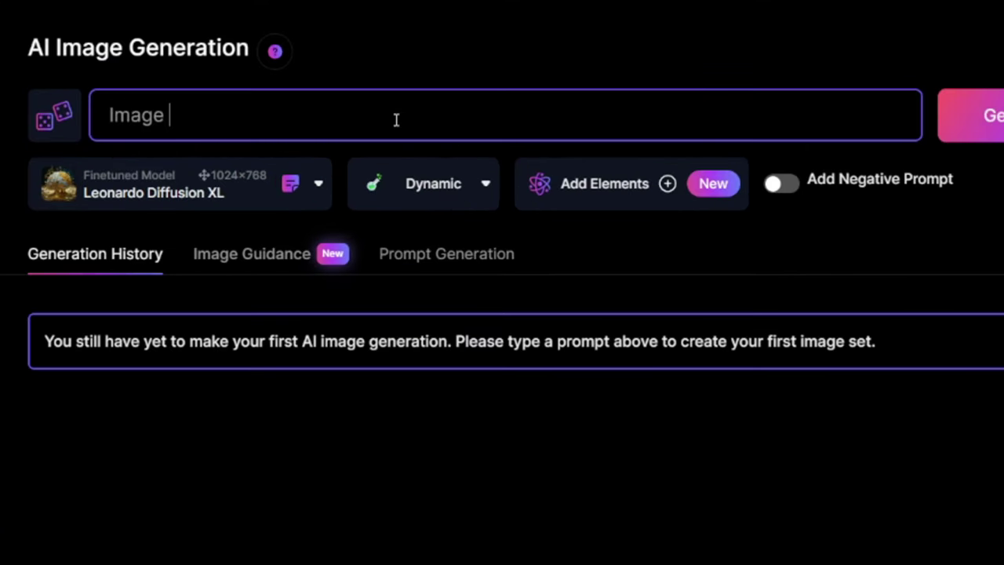
type(" of a young")
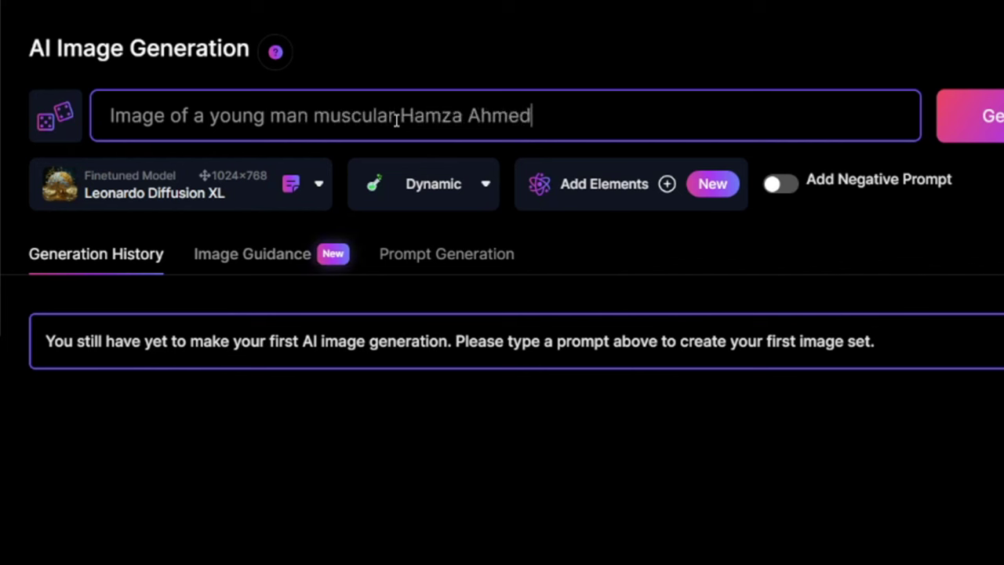
type(" man muscular Hamza Ahmed by Char")
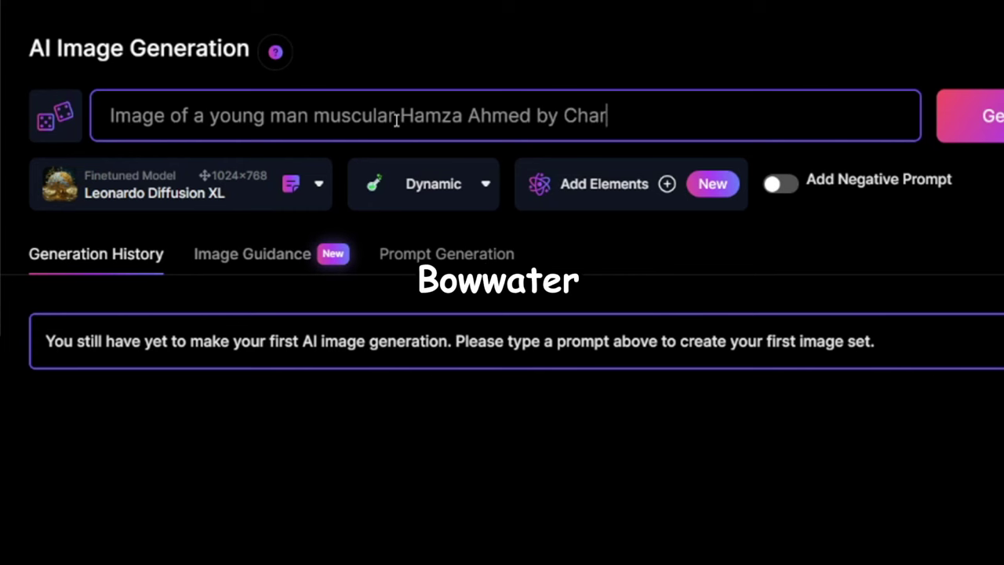
type("lie Bowater")
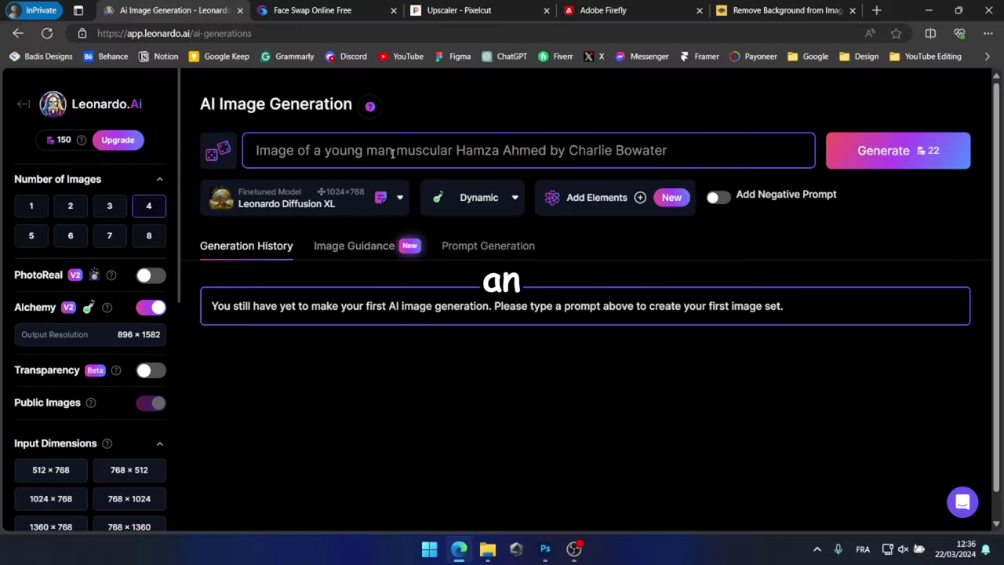
Separate the prompt's descriptors with commas after "man", "muscular" and "Ahmed", and generate the images
left_click(392, 150)
type(",")
left_click(455, 149)
type(",")
left_click(553, 149)
type(",")
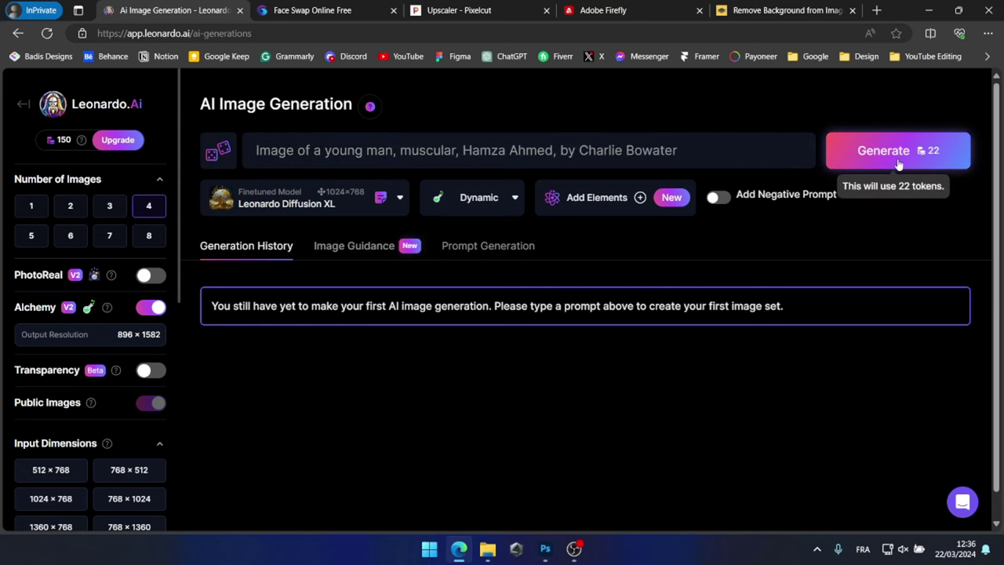
left_click(897, 153)
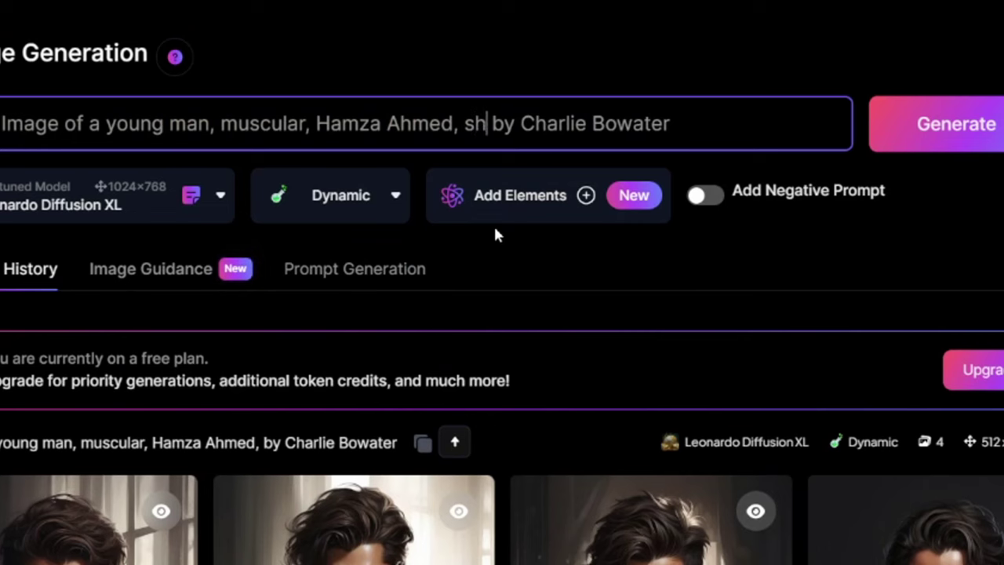
Add "short hair," to the prompt before "by Charlie Bowater"
type("ort by Charlie Bowater")
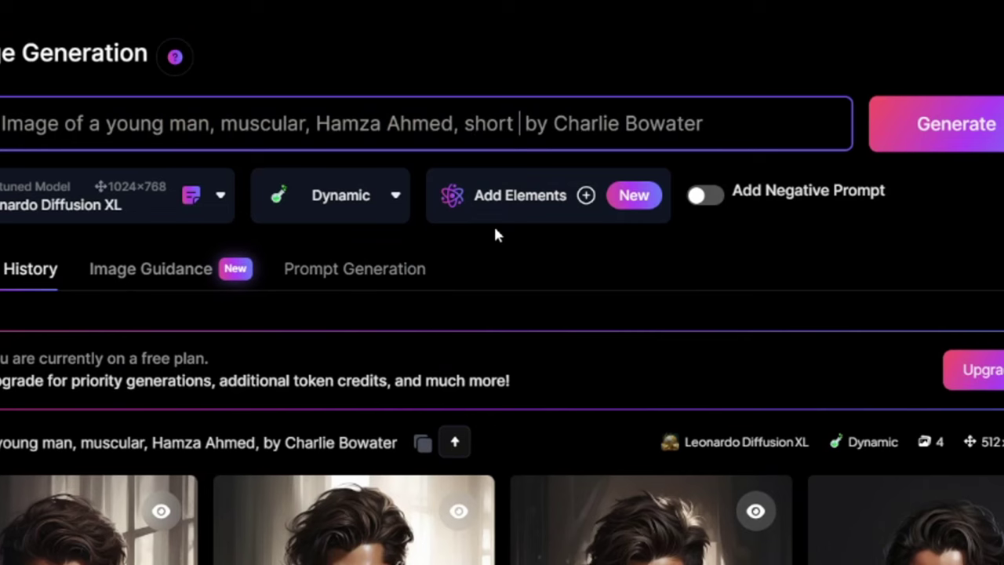
type("hair,")
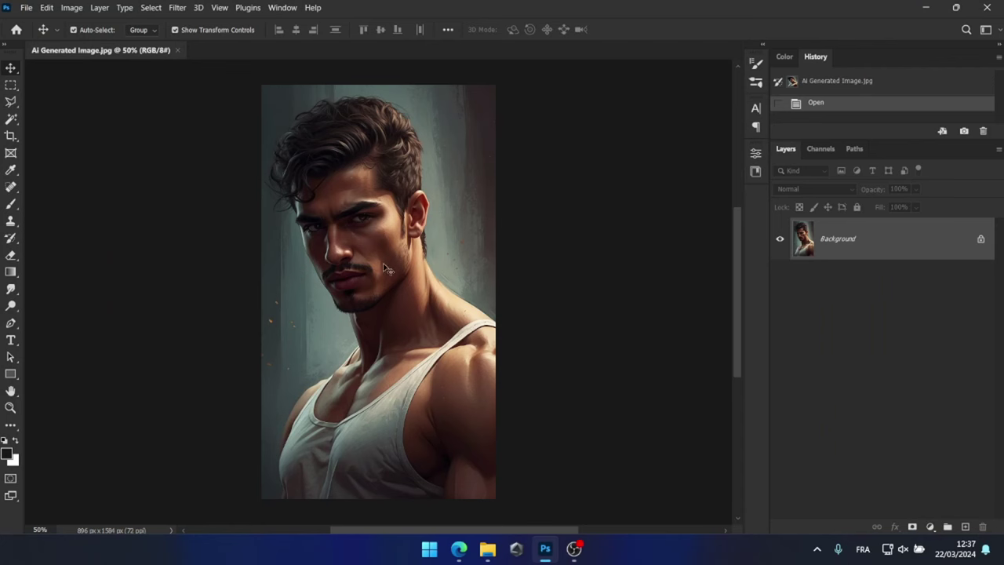
Examine the hair, face and shoulders of the AI-generated portrait up close in Photoshop
scroll(382, 267, "down", 2)
scroll(382, 267, "up", 4)
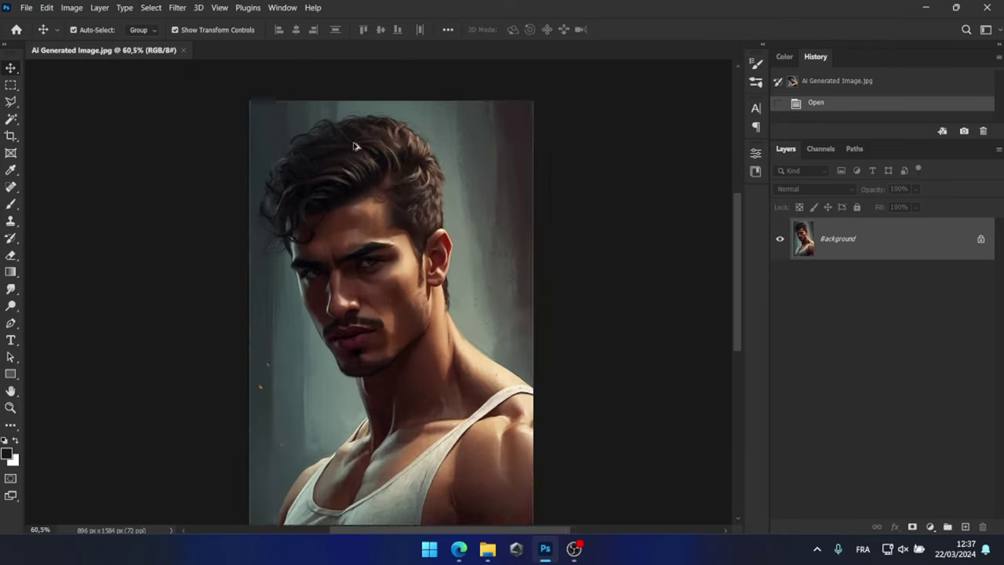
scroll(353, 146, "up", 4)
left_click_drag(470, 386, 472, 296)
left_click_drag(476, 447, 447, 288)
left_click_drag(469, 408, 418, 282)
scroll(437, 314, "down", 5)
left_click_drag(478, 421, 465, 286)
mouse_move(478, 403)
left_mouse_down()
mouse_move(479, 324)
mouse_move(499, 246)
left_mouse_up()
scroll(480, 354, "down", 4)
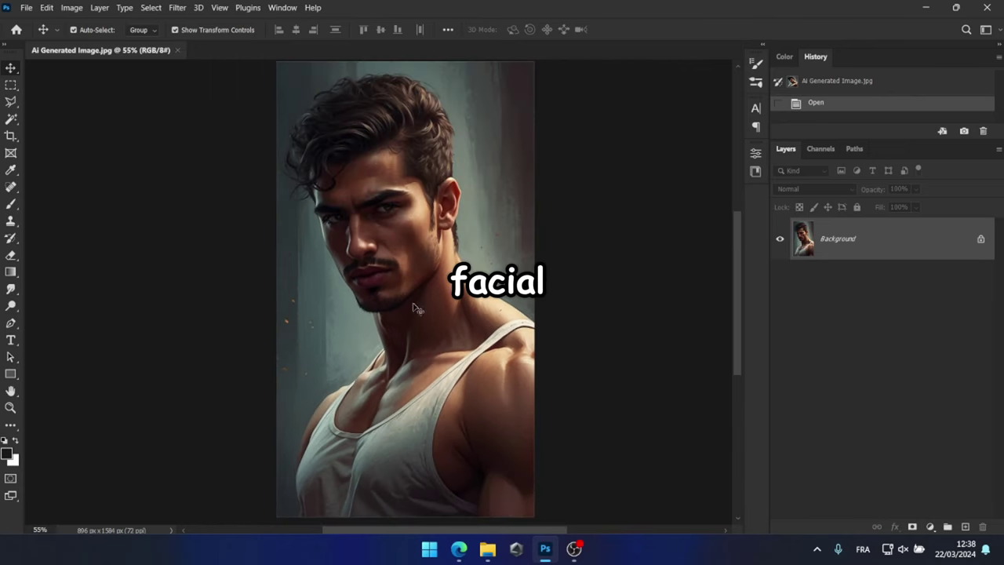
Switch to the Remaker face swap page and upload Ai Generated Image from the Hamza Thumbnail folder as the original image
left_click(458, 549)
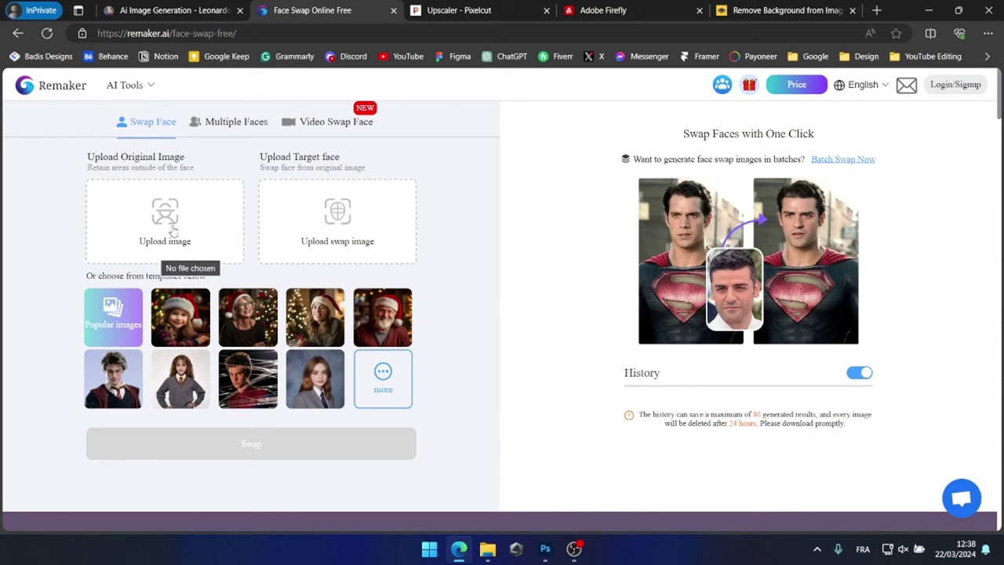
left_click(173, 229)
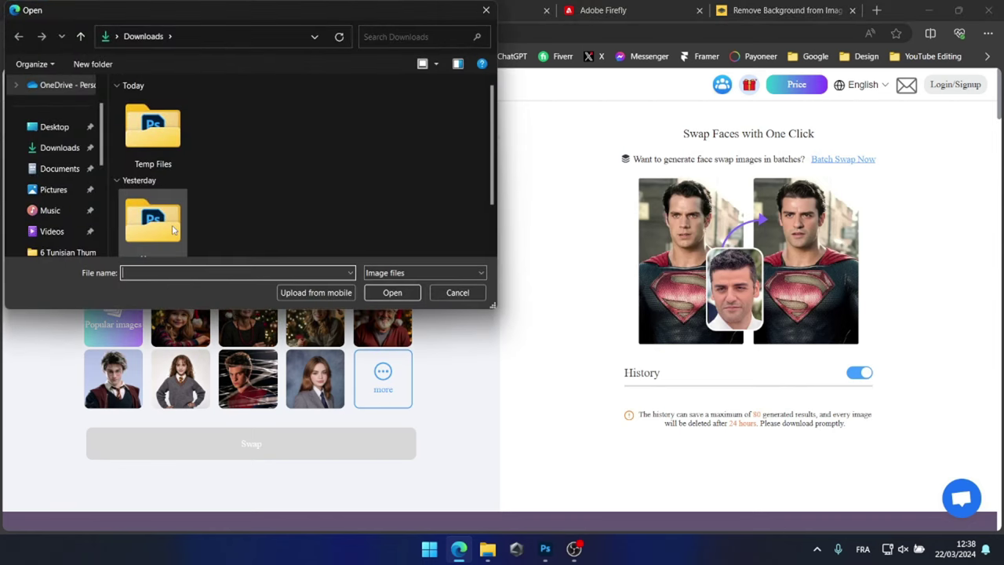
double_click(172, 225)
left_click(297, 141)
left_click(388, 292)
Upload Hamza Face as the target face and run the face swap
left_click(347, 243)
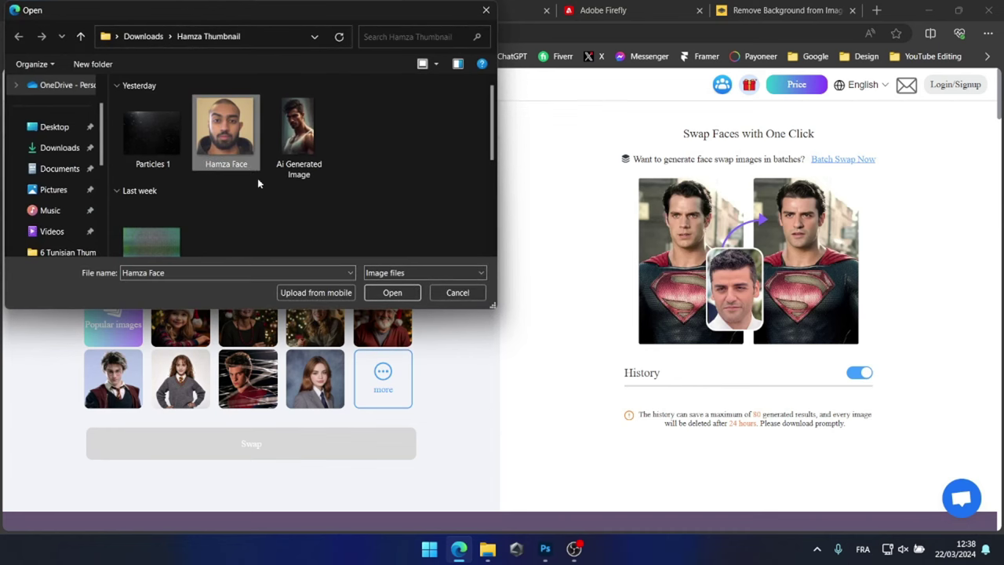
left_click(390, 293)
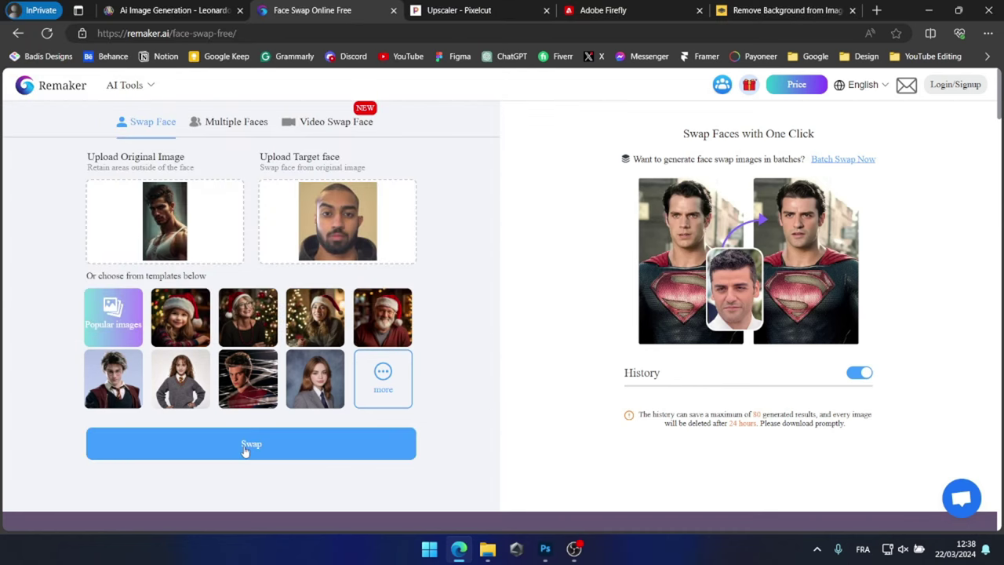
left_click(244, 449)
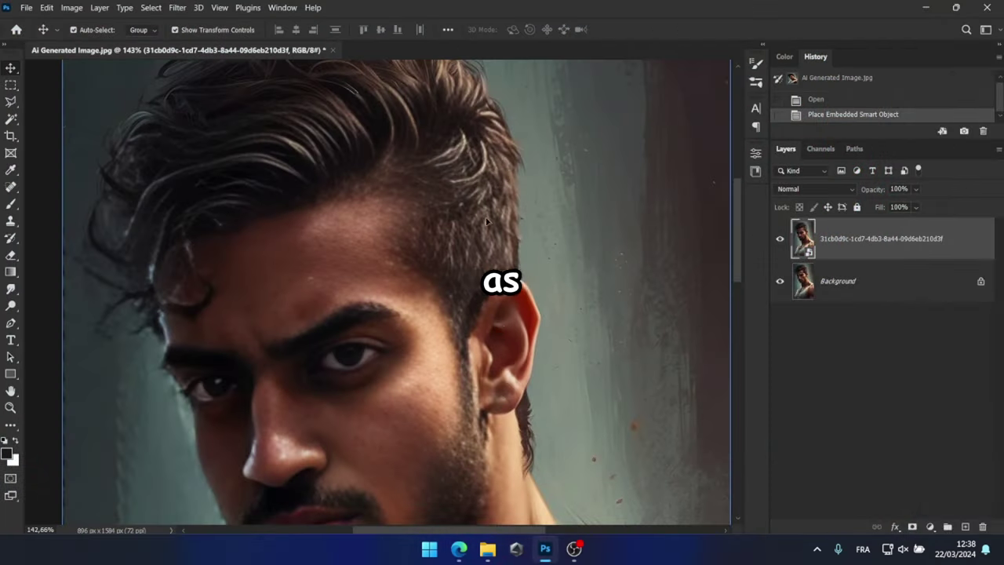
Place the downloaded face-swap result over the original portrait in Photoshop
scroll(486, 222, "down", 10)
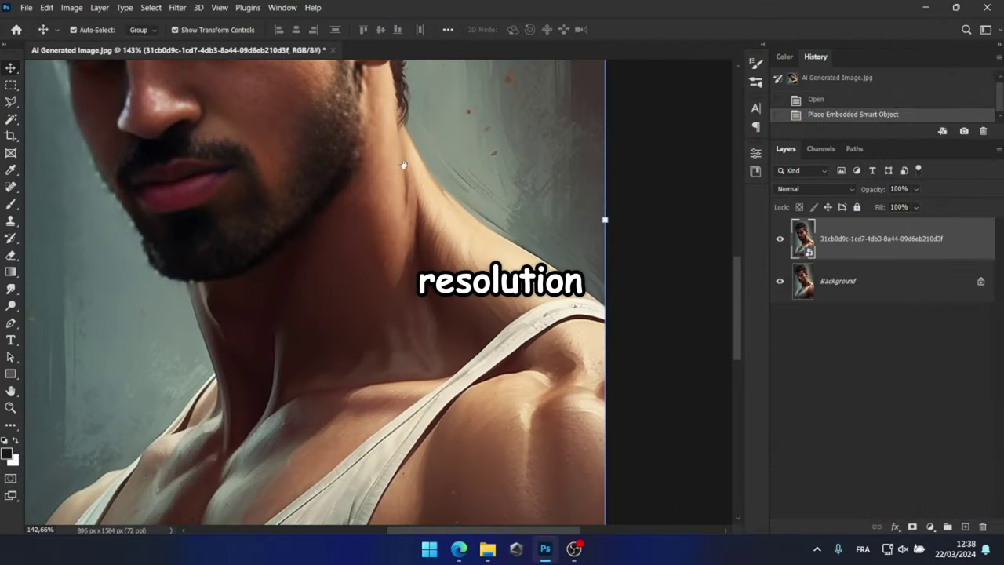
scroll(404, 169, "down", 2)
left_click_drag(359, 153, 461, 311)
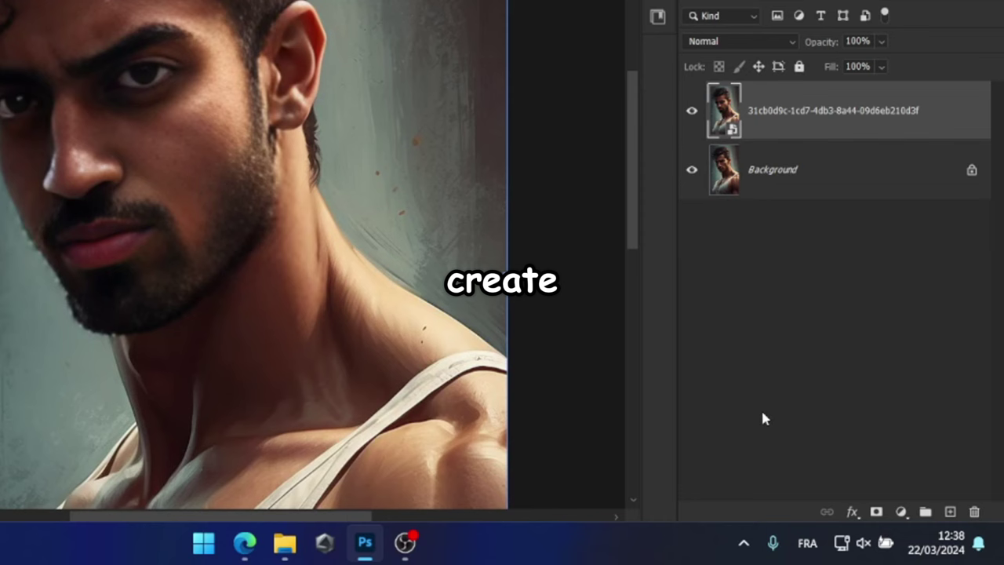
Add a layer mask to the face-swapped layer, invert it to black, and choose the Brush tool
left_click(876, 513)
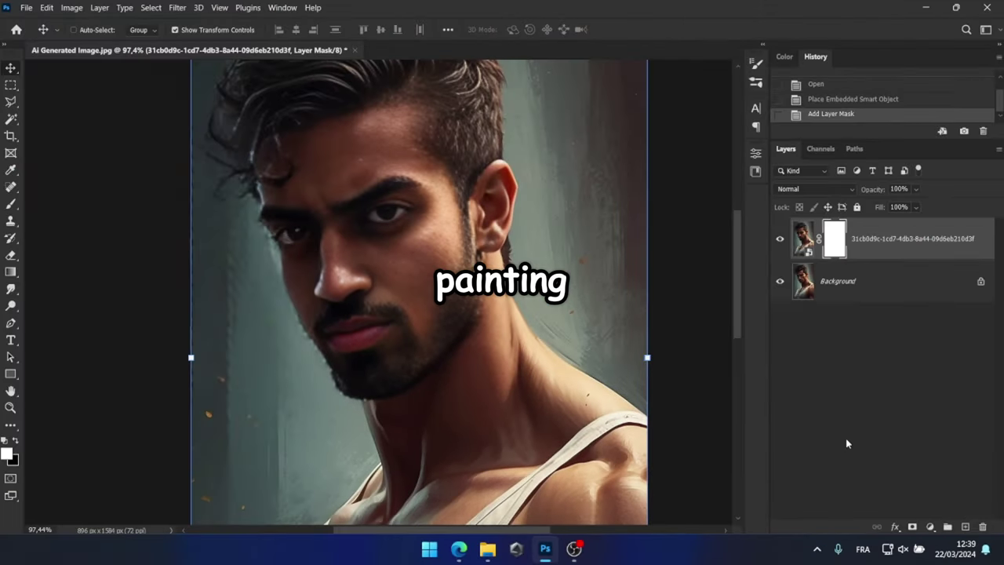
key("ctrl+i")
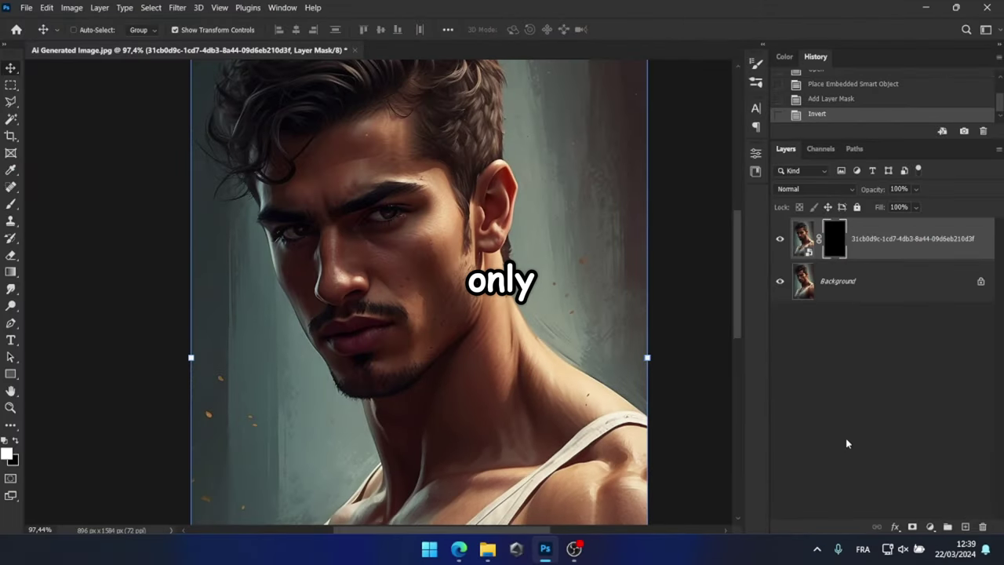
key("b")
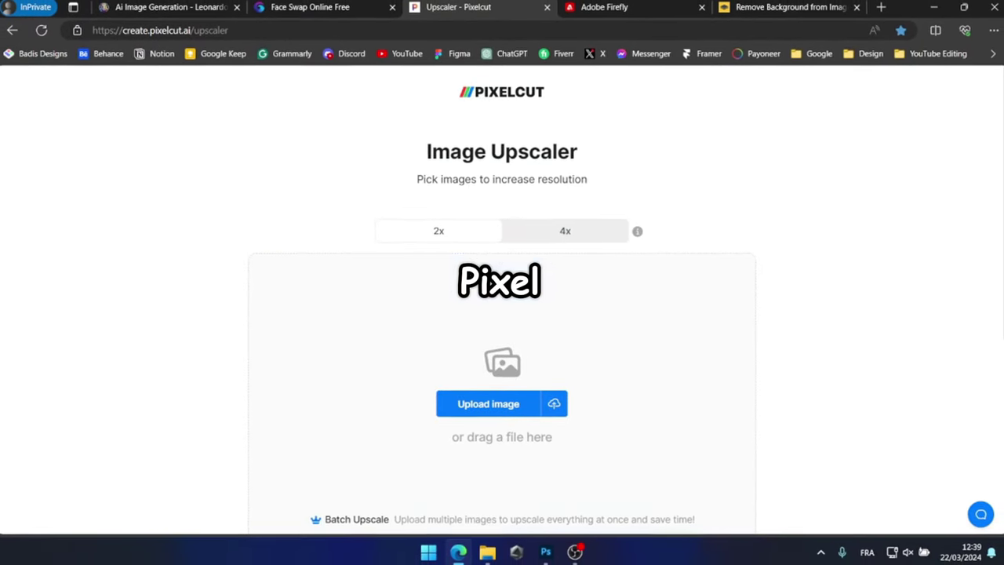
Upload Ai Generated Image from Downloads to the Pixelcut upscaler at 2x and compare the before and after versions
left_click(471, 403)
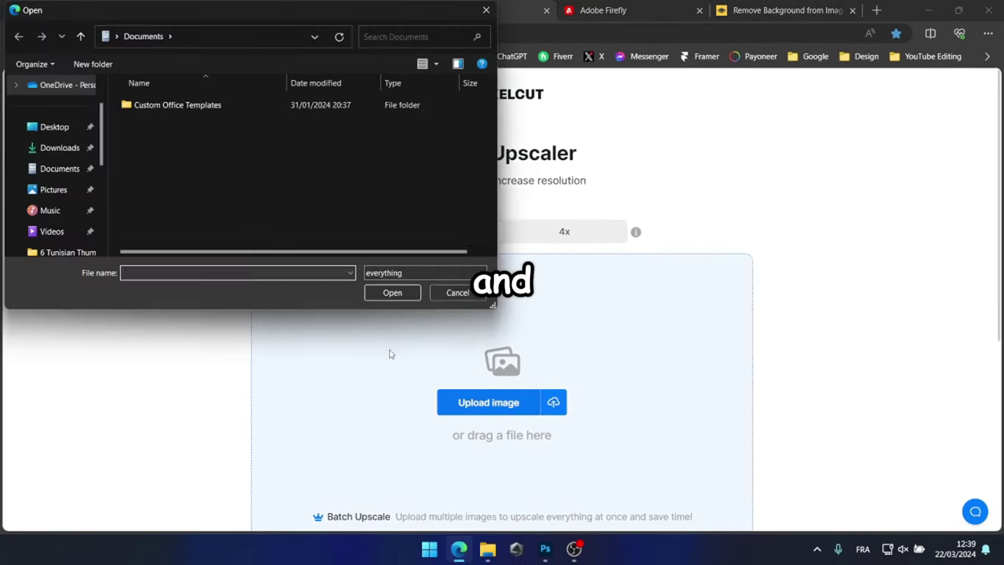
left_click(63, 148)
left_click(154, 135)
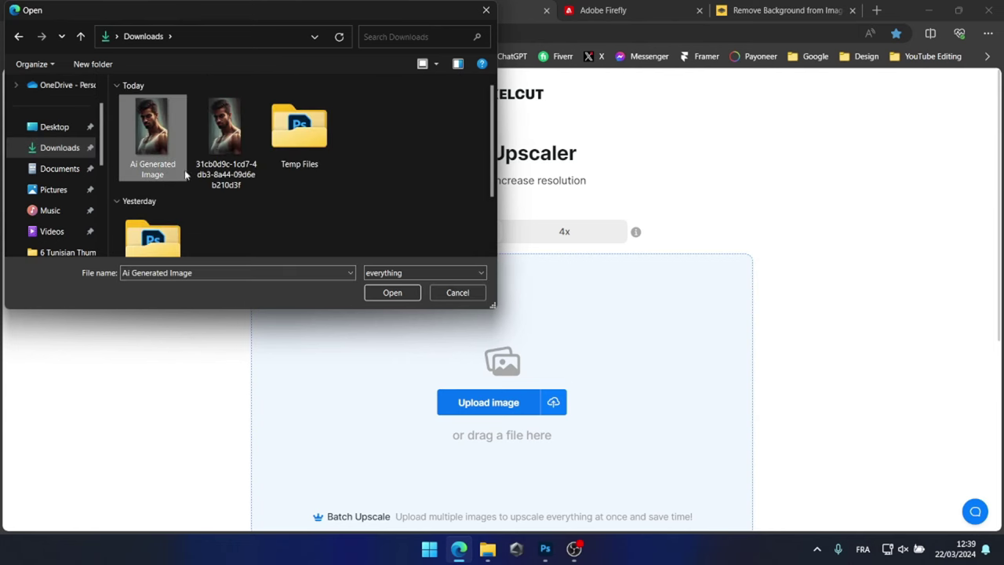
left_click(391, 293)
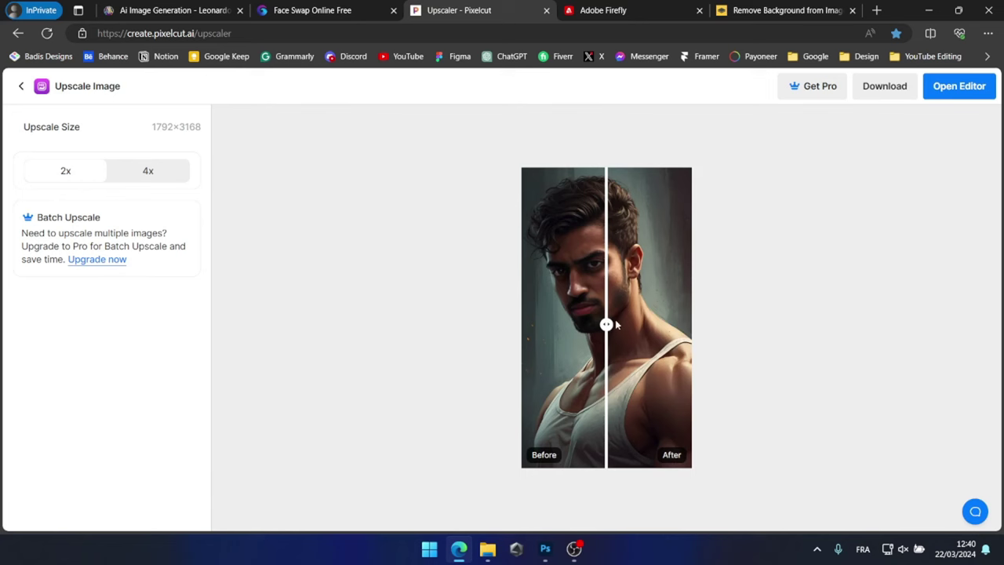
left_click_drag(603, 324, 514, 324)
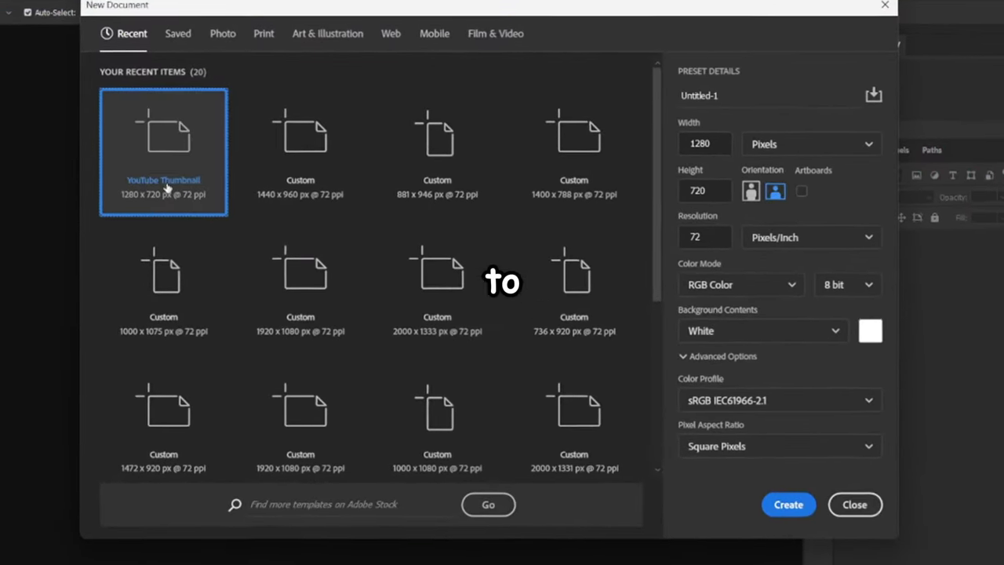
Create a new 1280 x 720 px YouTube Thumbnail document in Photoshop named "Hamza Ahmed Thumbnail"
left_click_drag(717, 144, 643, 145)
left_click_drag(711, 192, 659, 196)
left_click(728, 105)
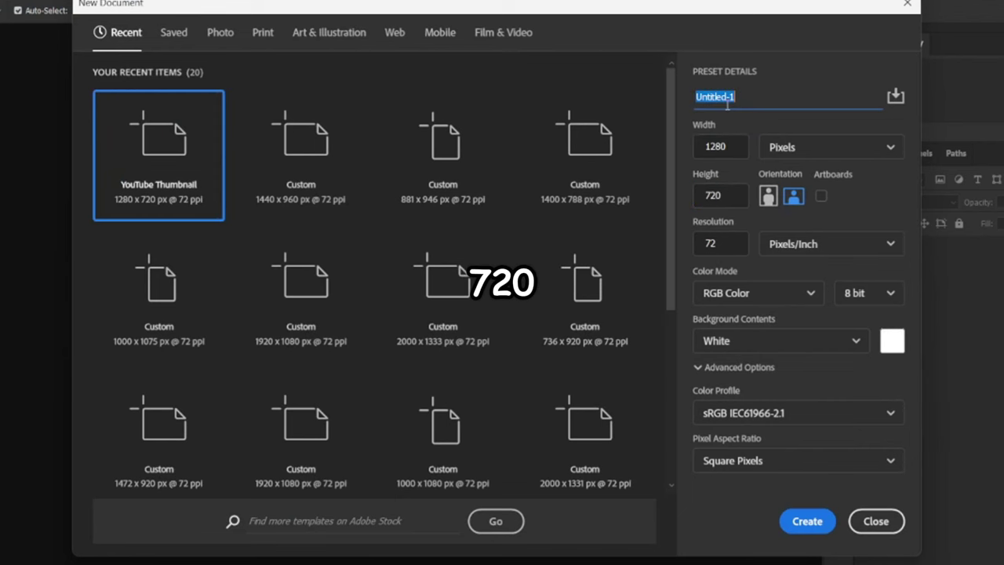
type("Hamza Ahmed Thumbnai")
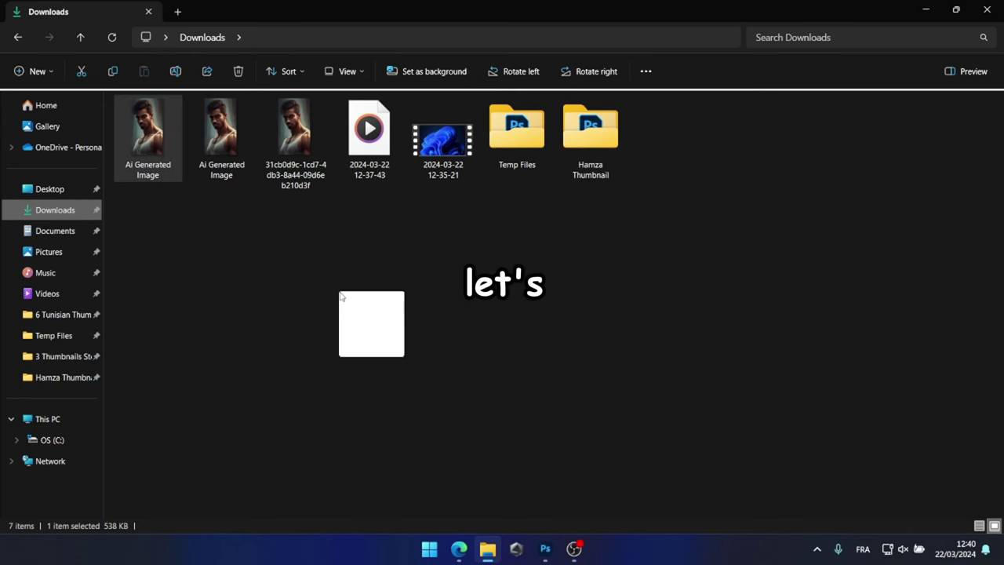
Place Ai Generated Image at full canvas height in the centre of the thumbnail document
left_click_drag(337, 290, 345, 338)
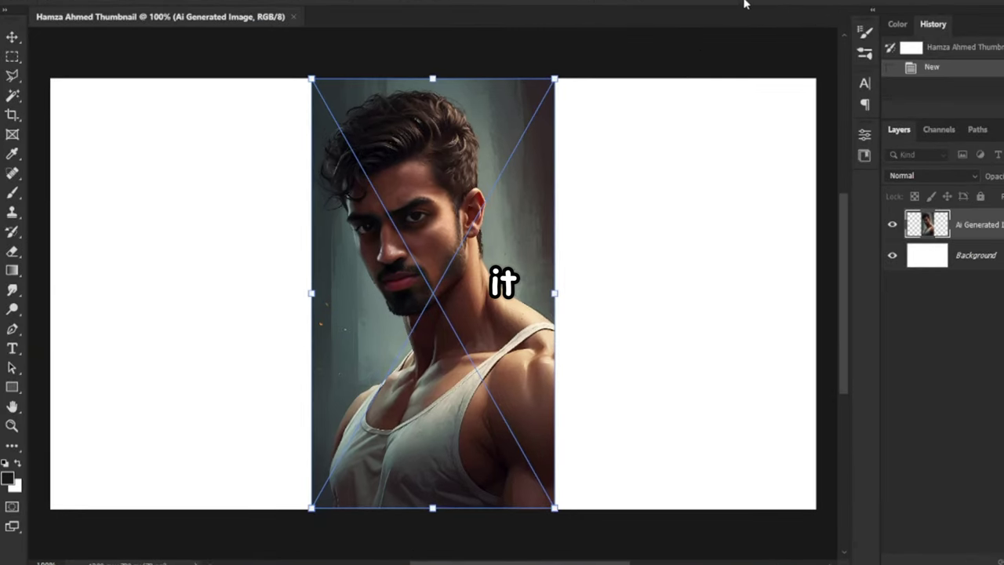
left_click(743, 2)
left_click(588, 43)
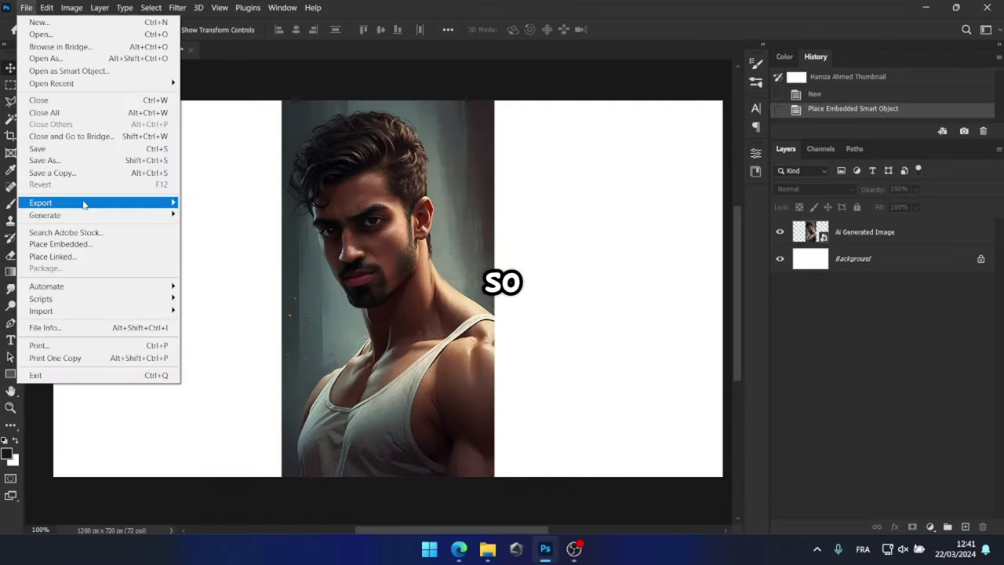
Export the thumbnail composition from Photoshop
mouse_move(118, 202)
left_click(207, 215)
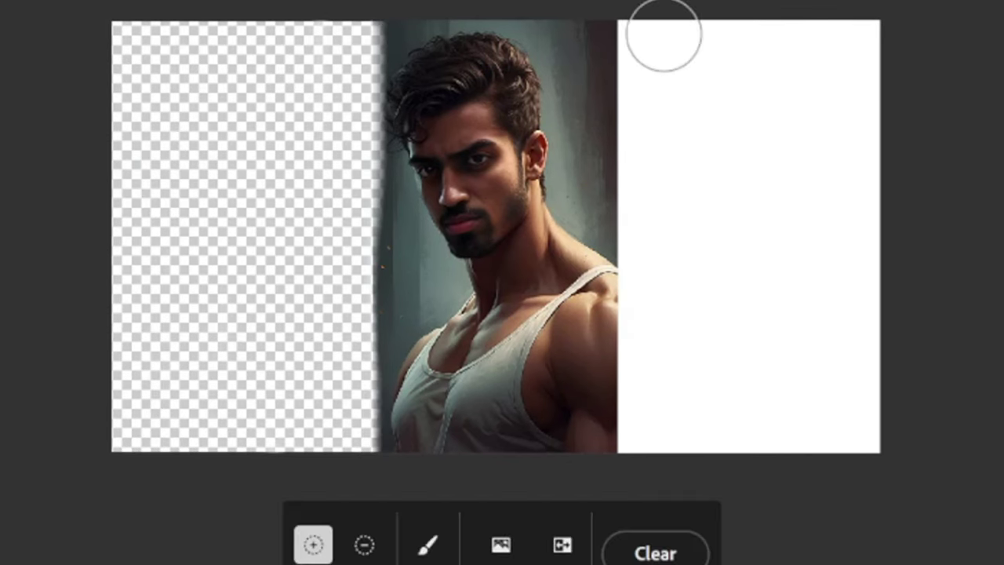
In Adobe Firefly, brush out the white area beside the man's shoulder and generate the fill with an empty prompt
mouse_move(667, 40)
left_mouse_down()
mouse_move(641, 172)
mouse_move(638, 416)
mouse_move(693, 18)
mouse_move(787, 444)
mouse_move(853, 105)
mouse_move(855, 47)
left_mouse_up()
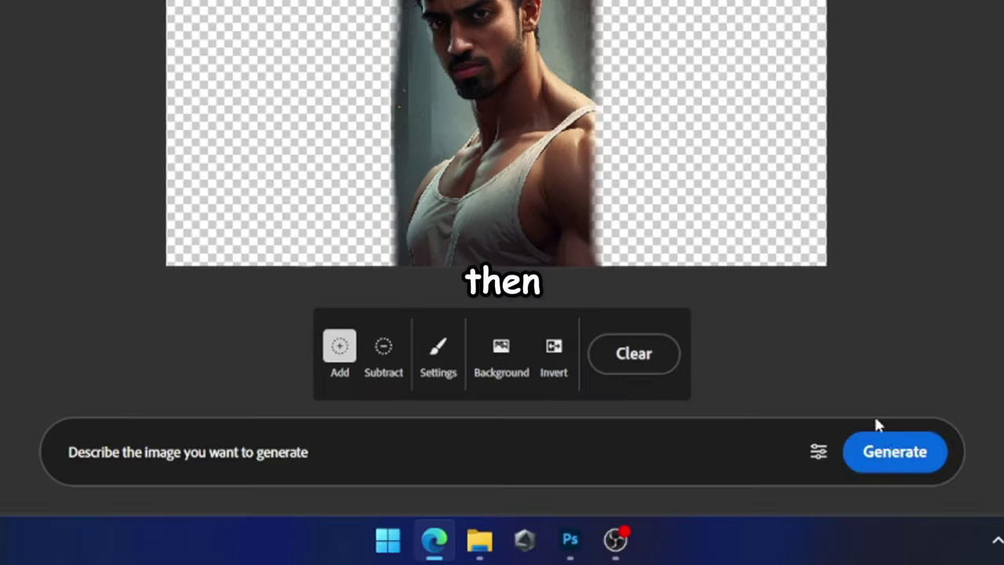
left_click(894, 464)
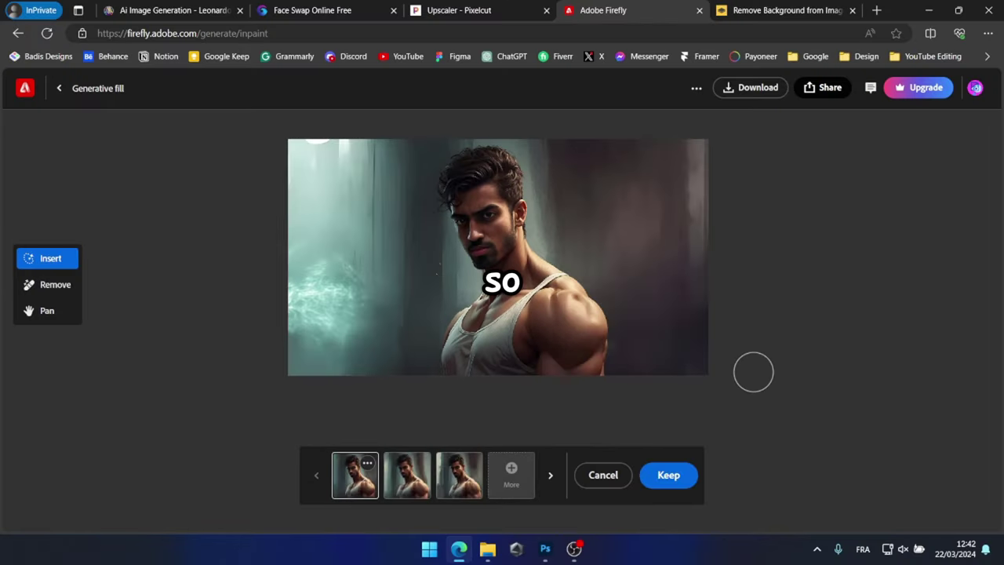
Compare the generated fill variations and choose the third one, with the city skyline behind the man
left_click(410, 480)
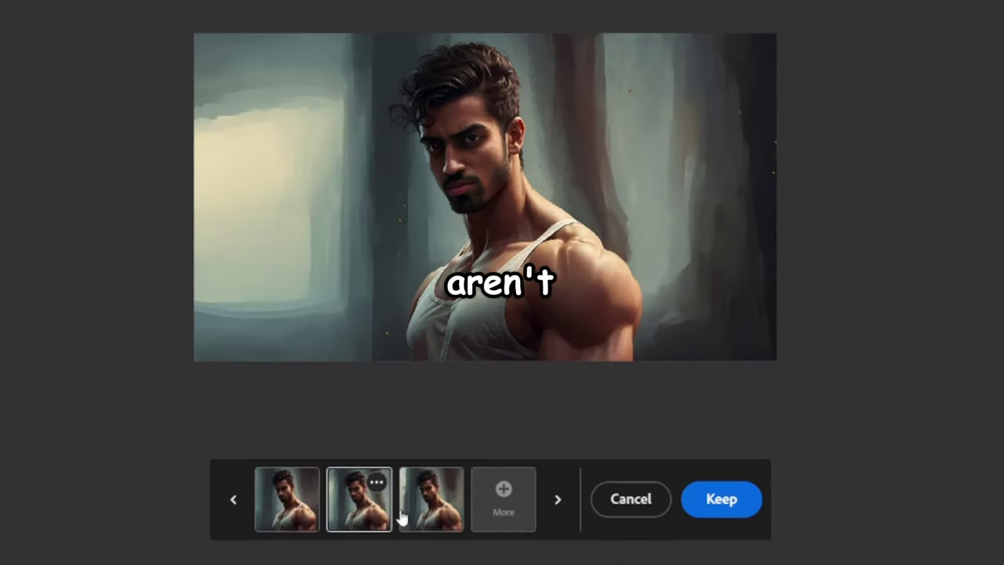
left_click(454, 484)
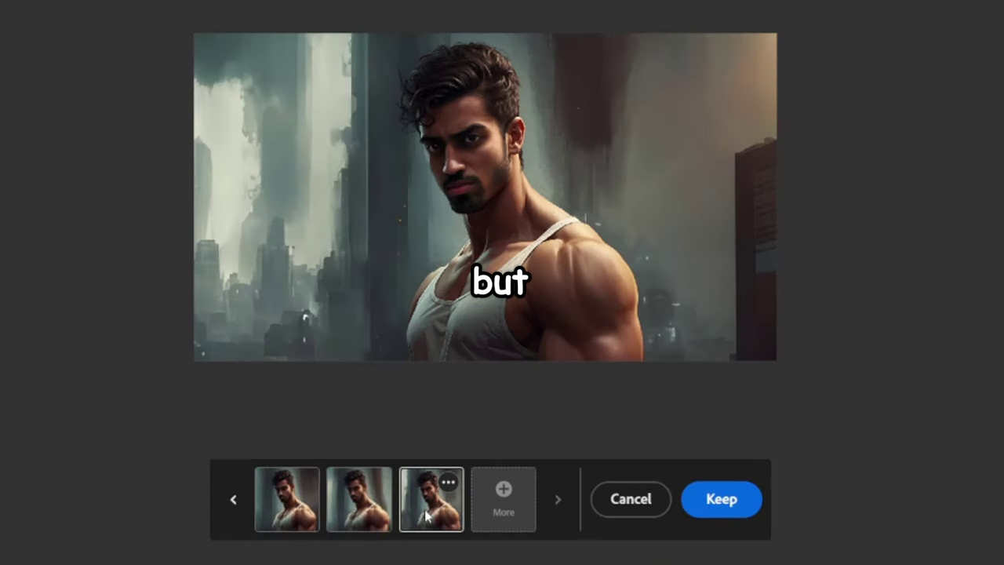
left_click(361, 508)
left_click(422, 508)
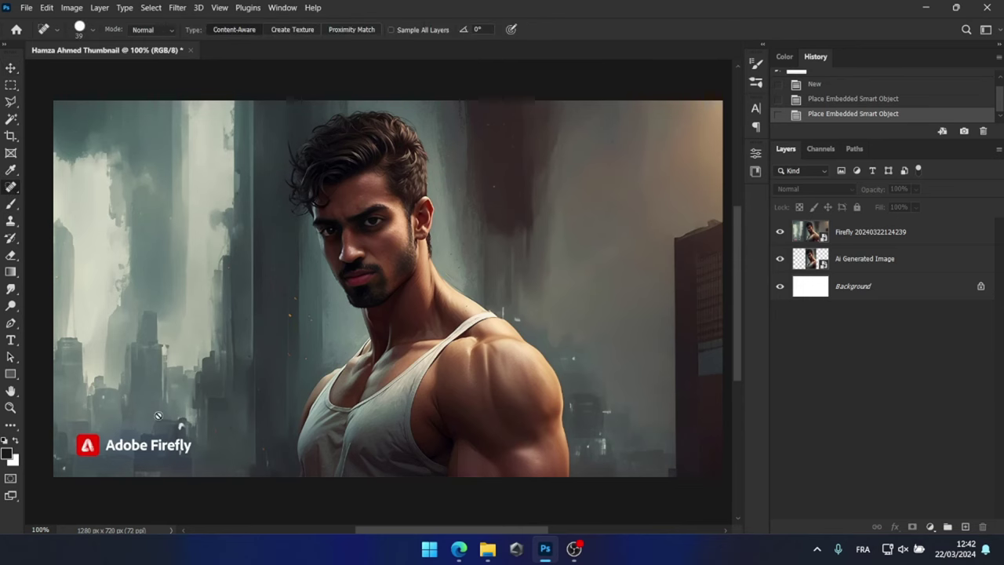
In Photoshop, rasterize the placed Firefly layer and remove the Adobe Firefly watermark with the Spot Healing Brush
left_click(894, 234)
right_click(894, 234)
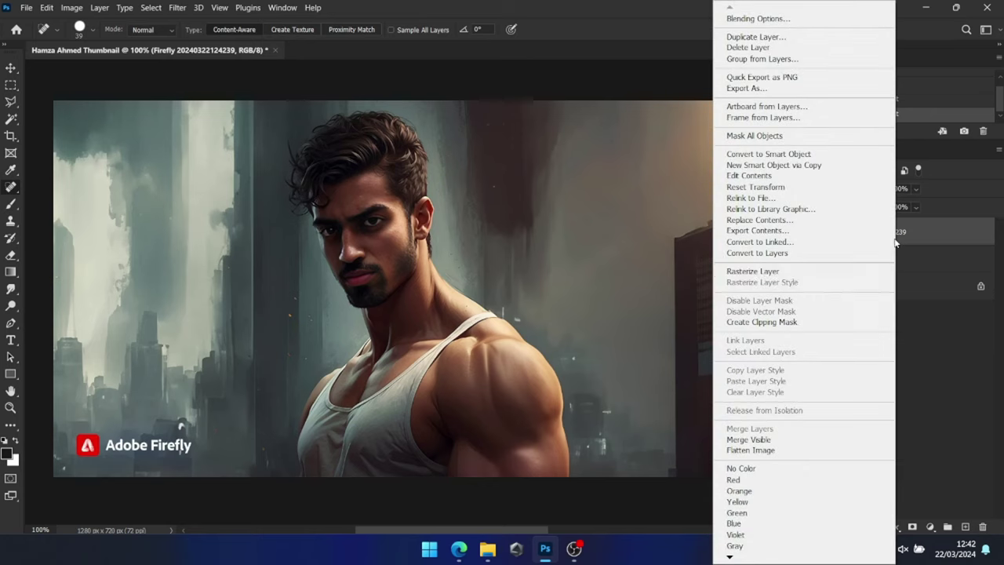
left_click(807, 271)
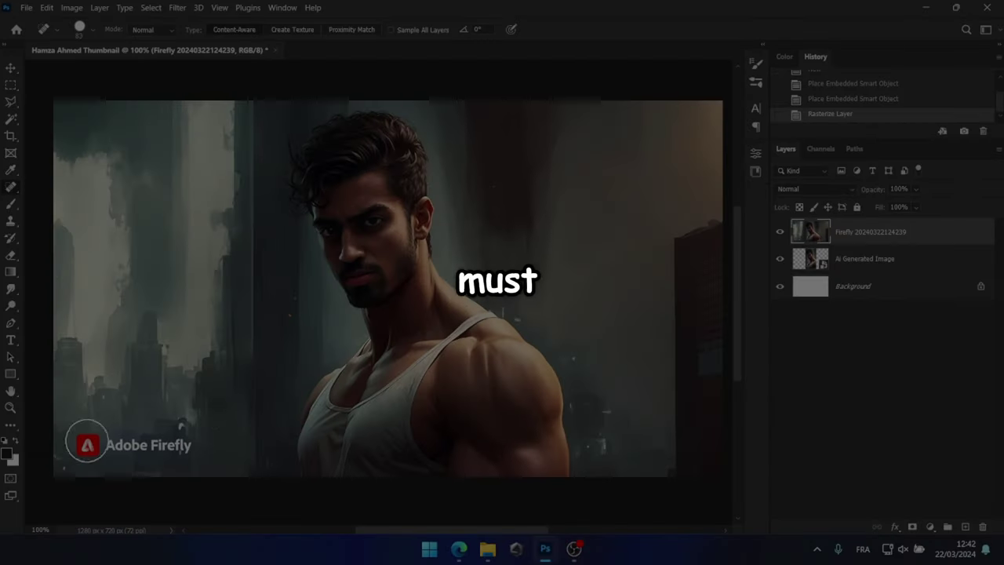
left_click_drag(81, 442, 197, 442)
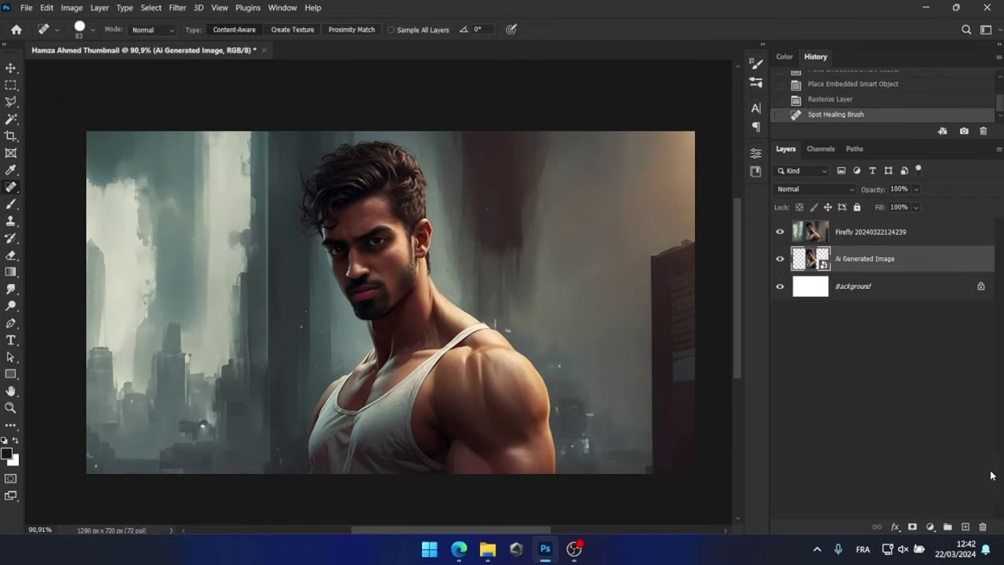
Delete the Ai Generated Image and white Background layers and rename the remaining Firefly layer Background
key("Delete")
left_click(983, 526)
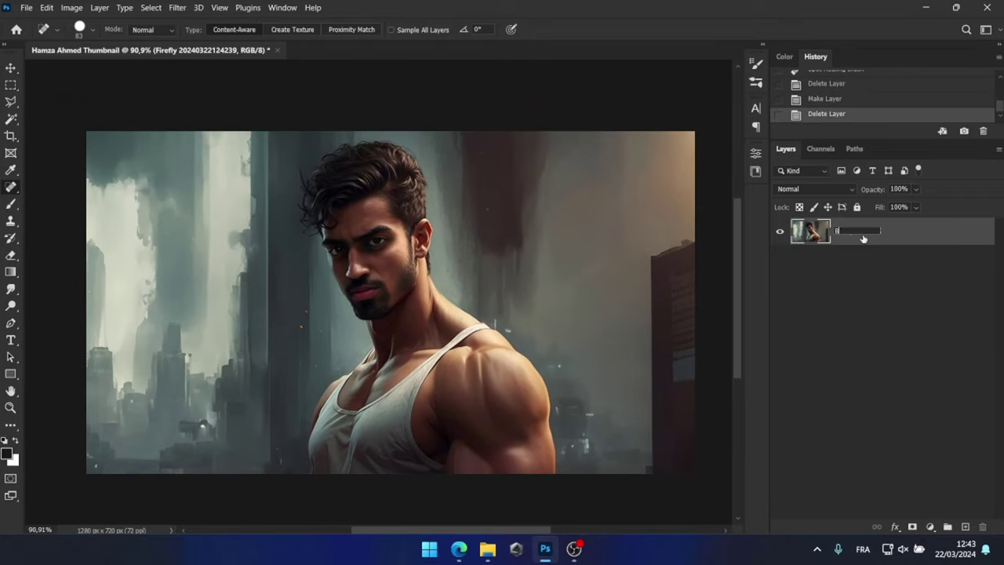
key("Return")
key("v")
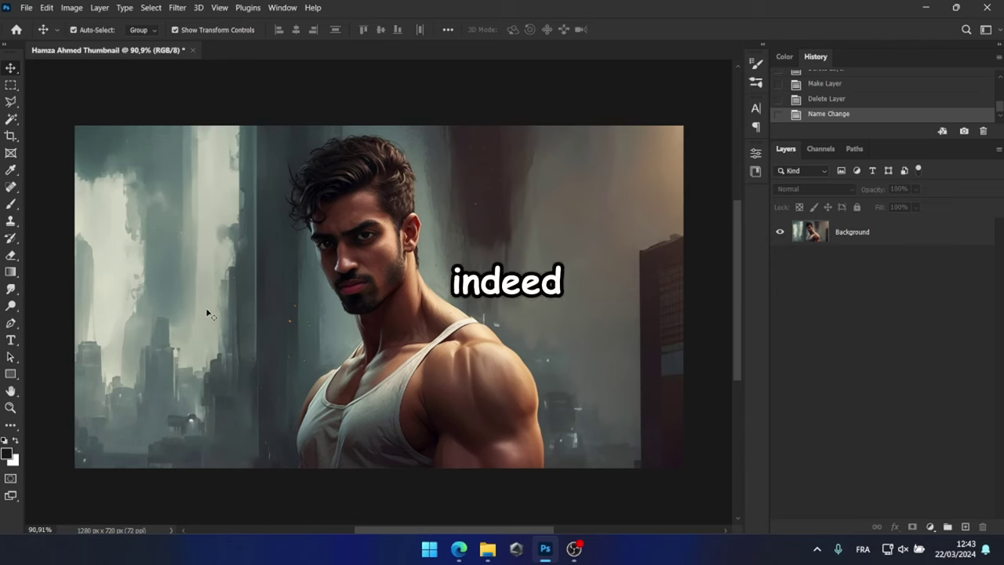
left_click(461, 549)
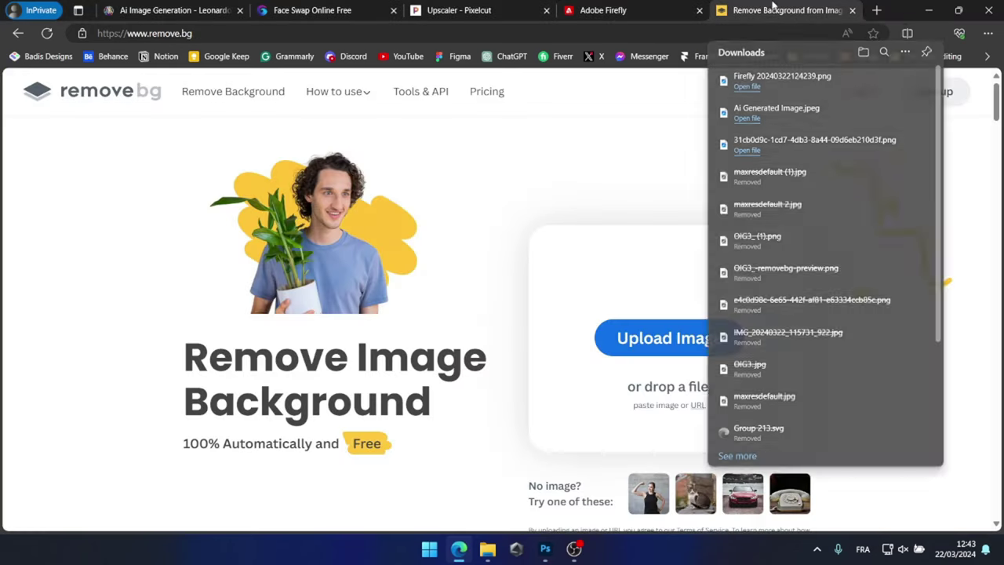
left_click(772, 10)
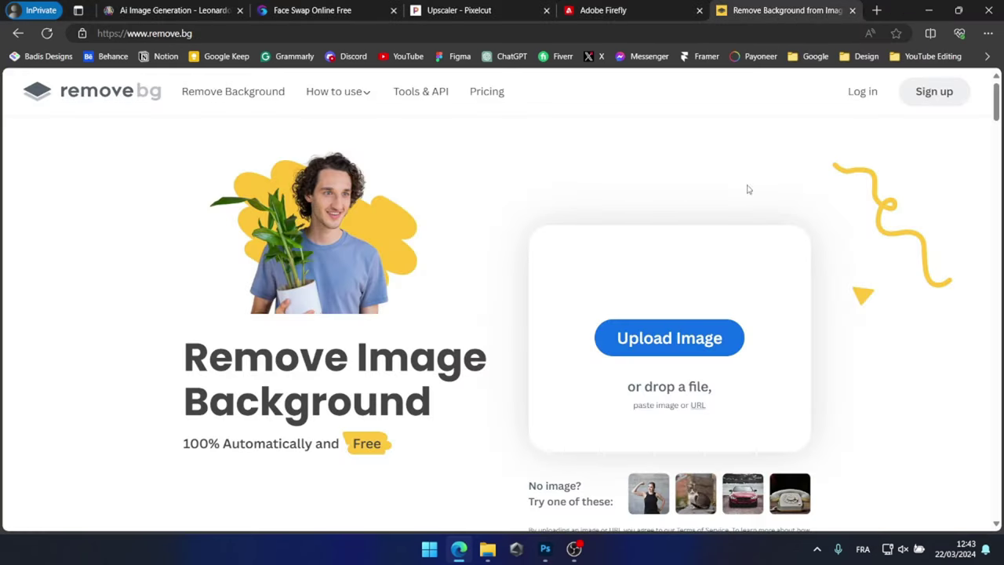
left_click(635, 349)
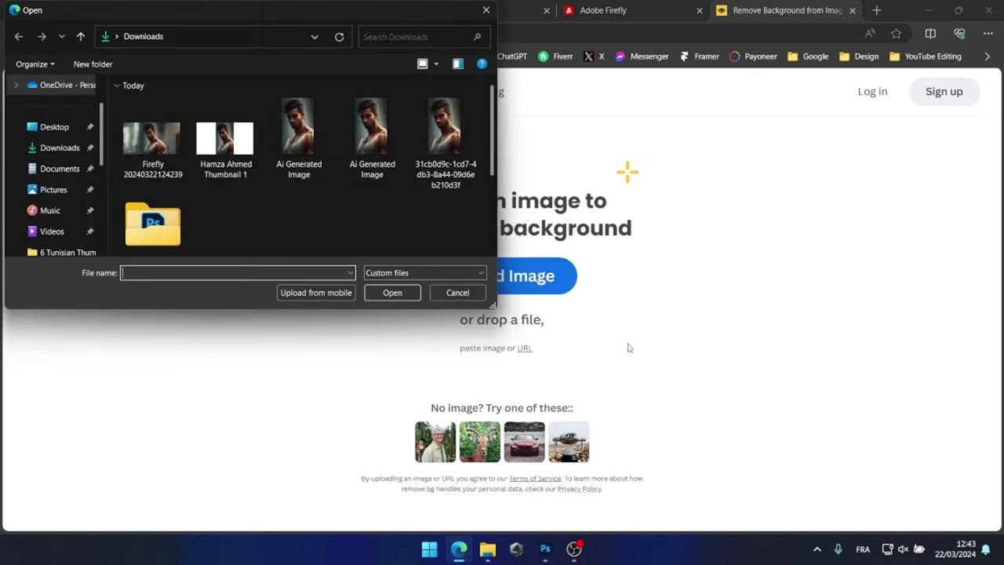
left_click(153, 129)
left_click(370, 289)
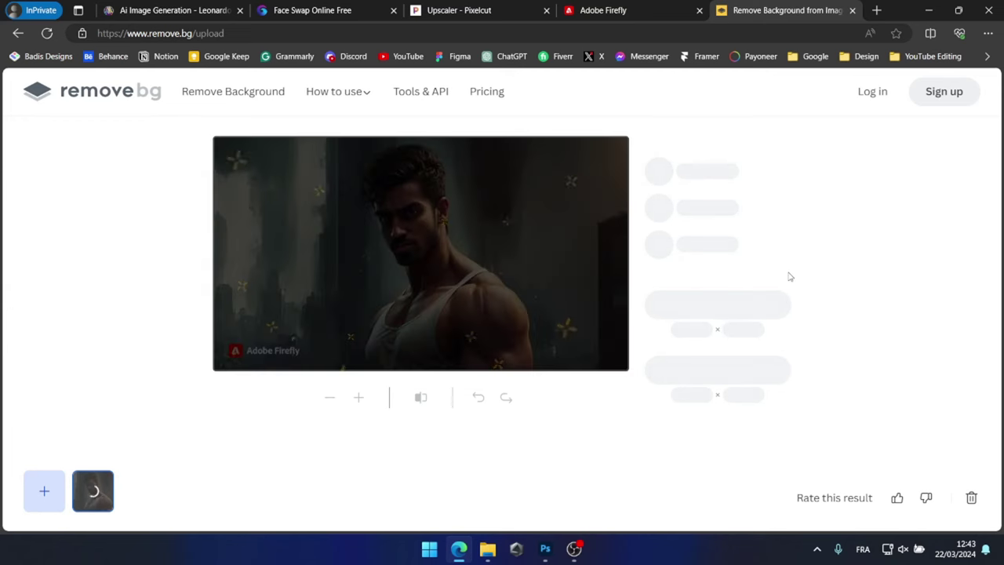
left_click(764, 311)
Place the downloaded removebg-preview cutout in the Photoshop thumbnail and align it exactly over the man
left_click_drag(792, 79, 474, 405)
left_click_drag(427, 334, 280, 253)
left_click_drag(391, 303, 681, 465)
left_click(645, 29)
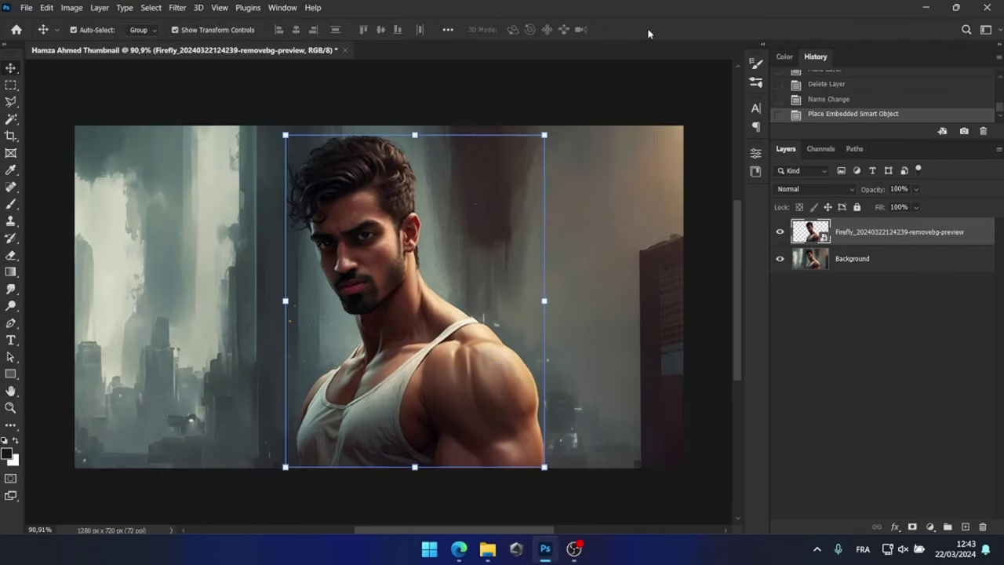
Copy the man from the Background layer using the cutout's outline, delete the placed cutout, and check the copy with the background hidden
left_click(811, 231, "ctrl")
left_click(852, 258)
key("ctrl+j")
key("Delete")
left_click(780, 258)
left_click(780, 259)
left_click(780, 260)
left_click(780, 260)
left_click(641, 112)
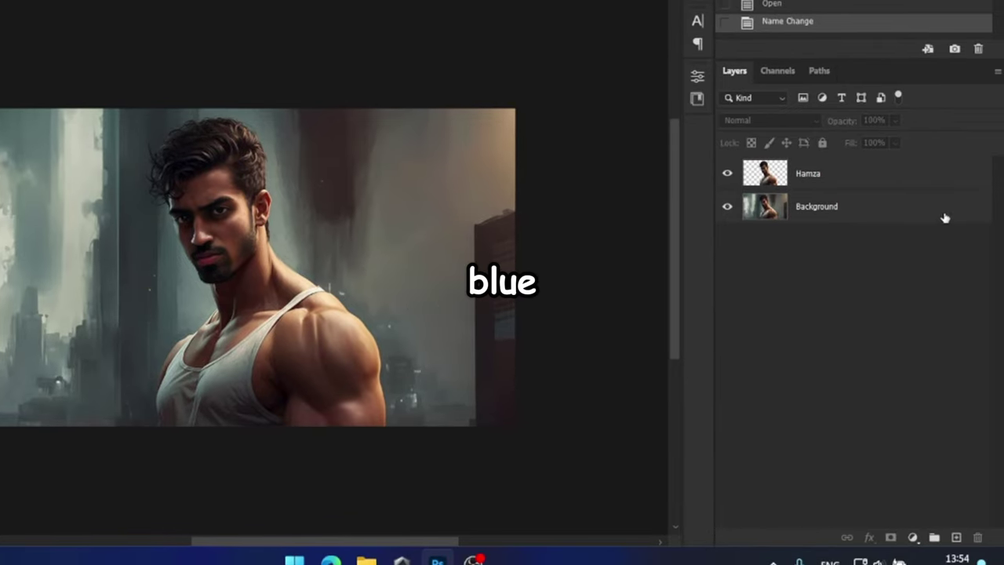
Colorize the Background layer blue with Hue/Saturation, using hue about 206, saturation 100 and a reduced lightness
left_click(980, 207)
key("ctrl+u")
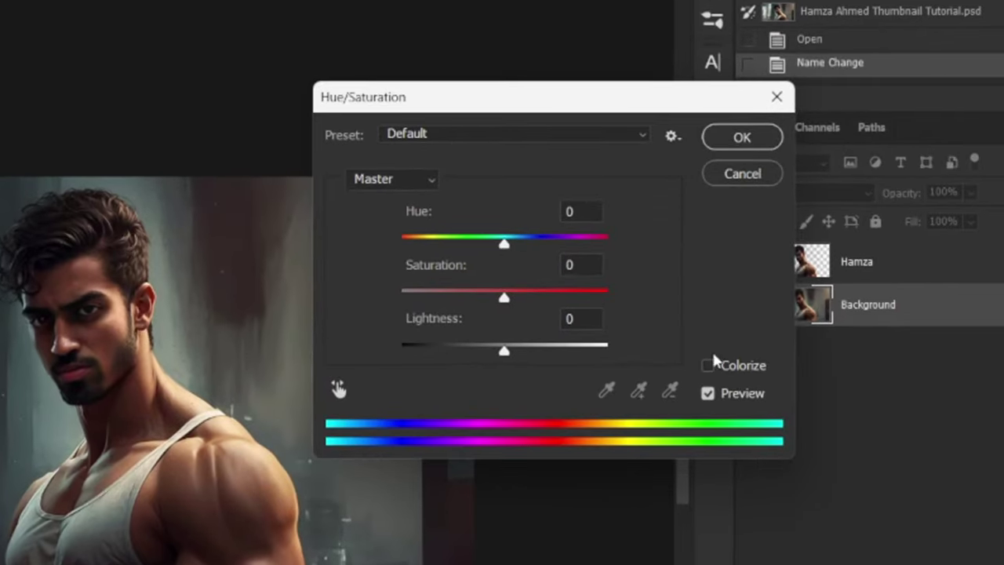
left_click(726, 344)
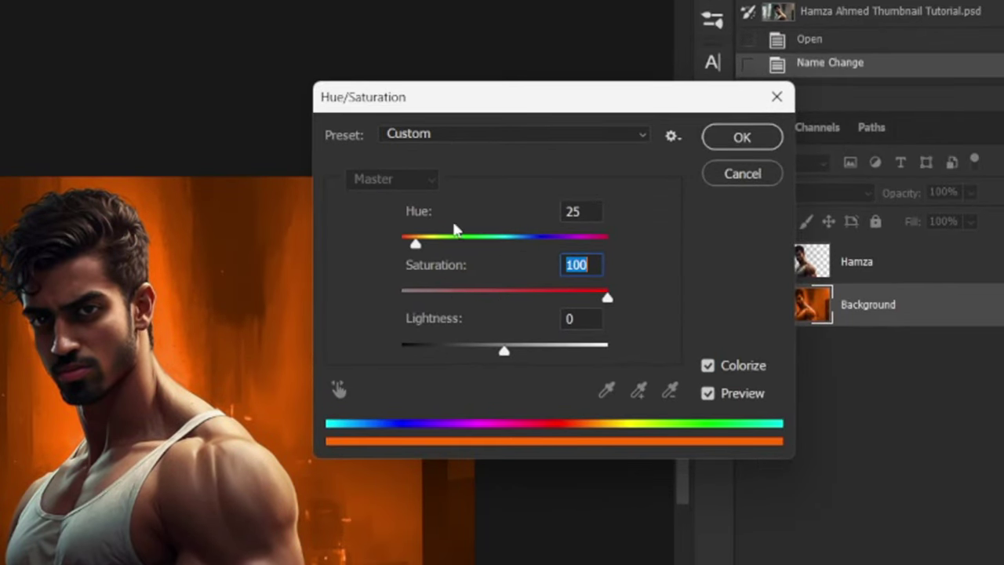
left_click_drag(455, 228, 522, 250)
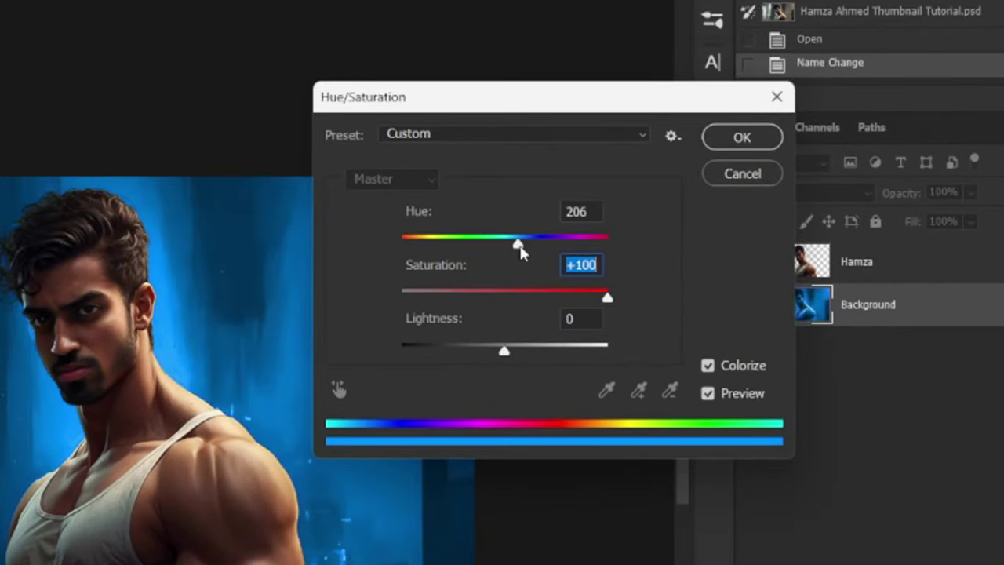
left_click_drag(498, 355, 473, 351)
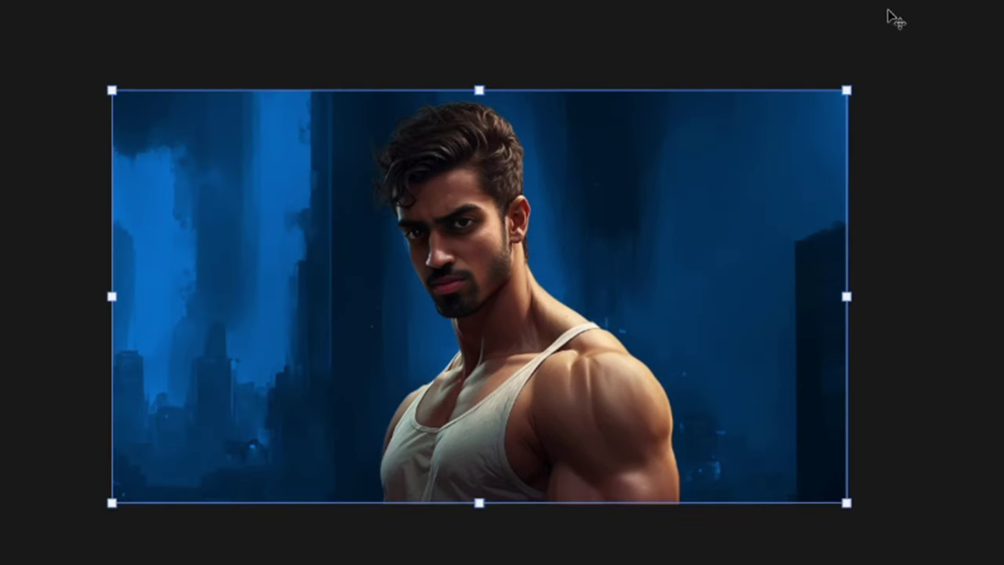
left_click(888, 11)
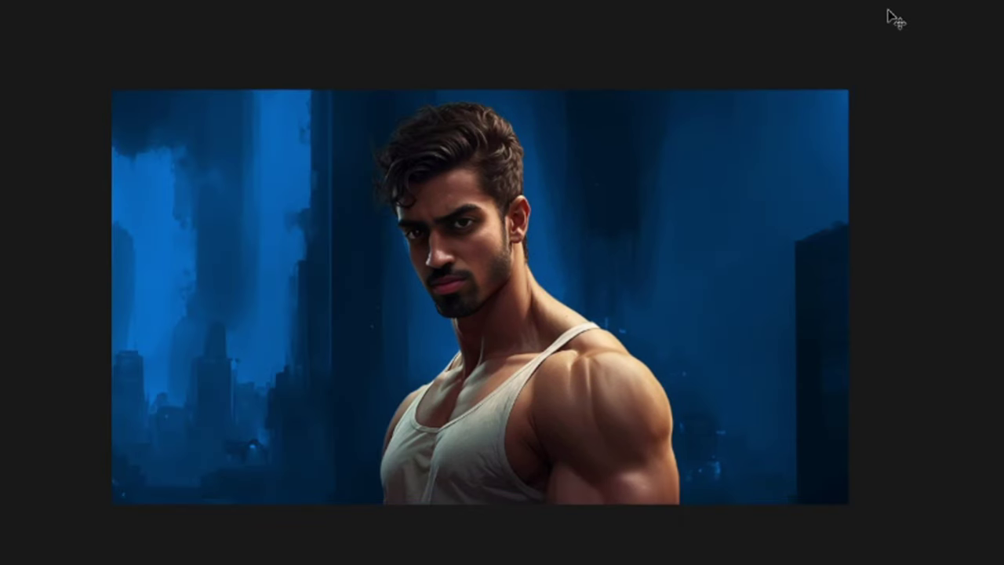
Open the man's layer in the Camera Raw Filter and raise exposure to +0.50 and shadows to about +97
left_click(995, 352)
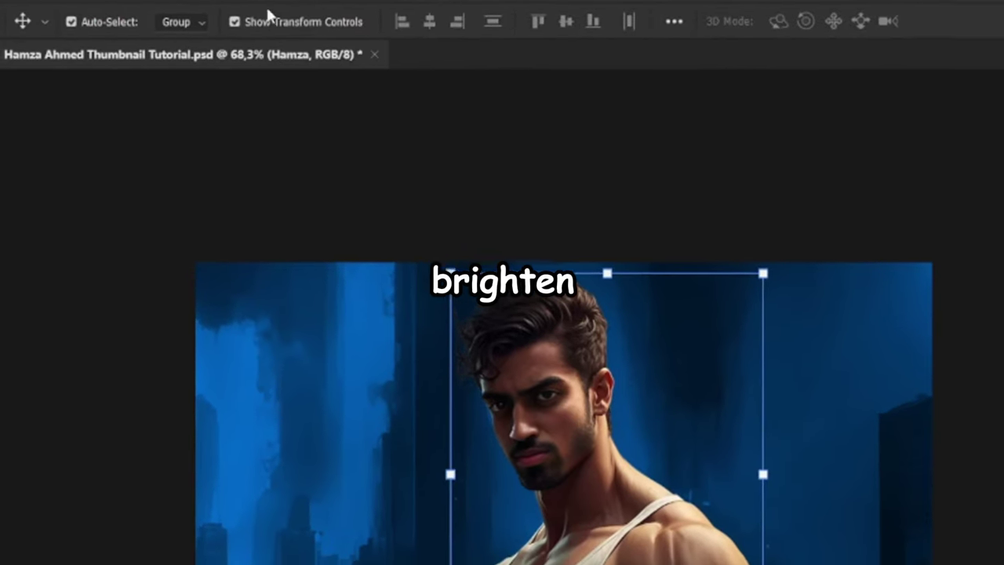
left_click(257, 0)
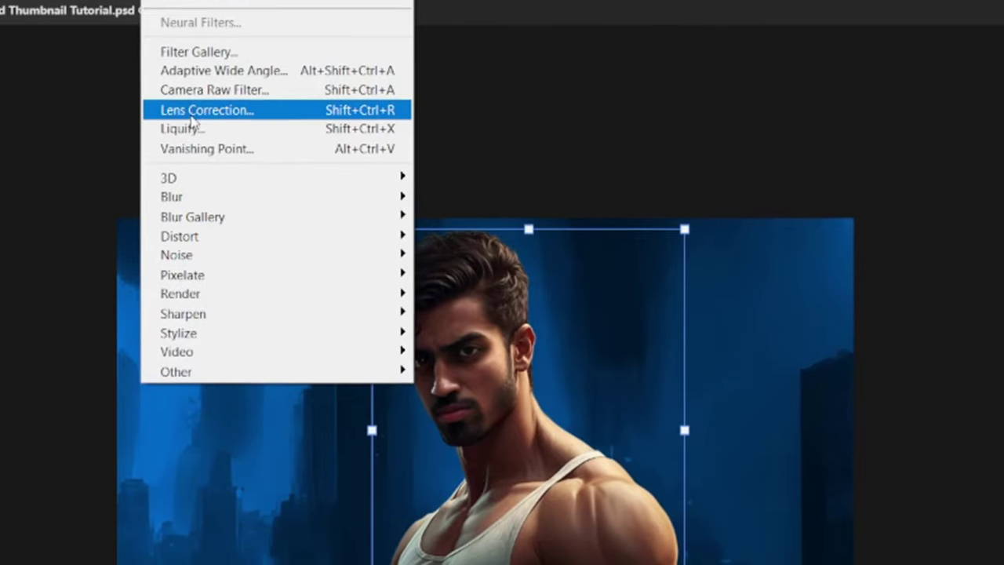
left_click(141, 63)
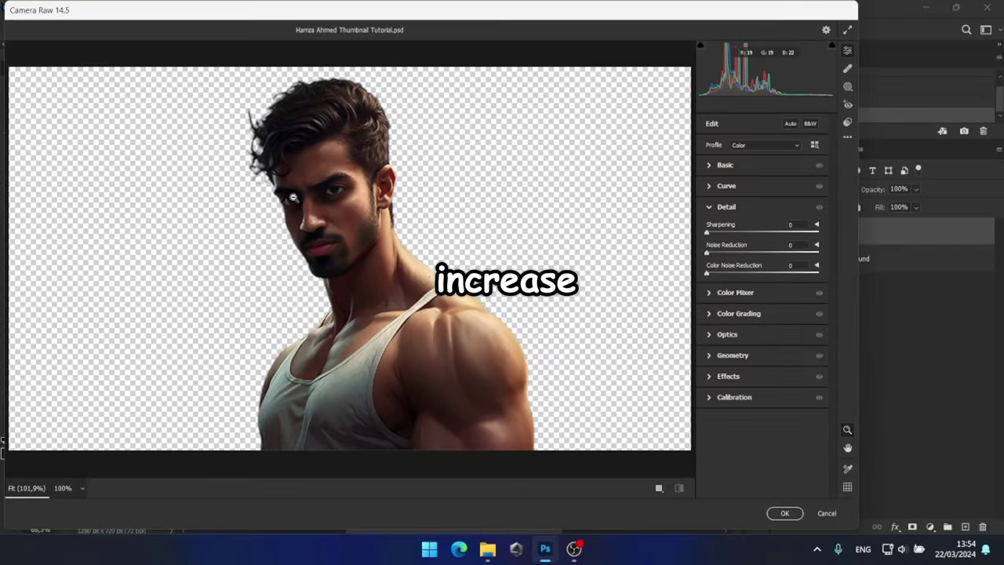
scroll(370, 193, "down", 3)
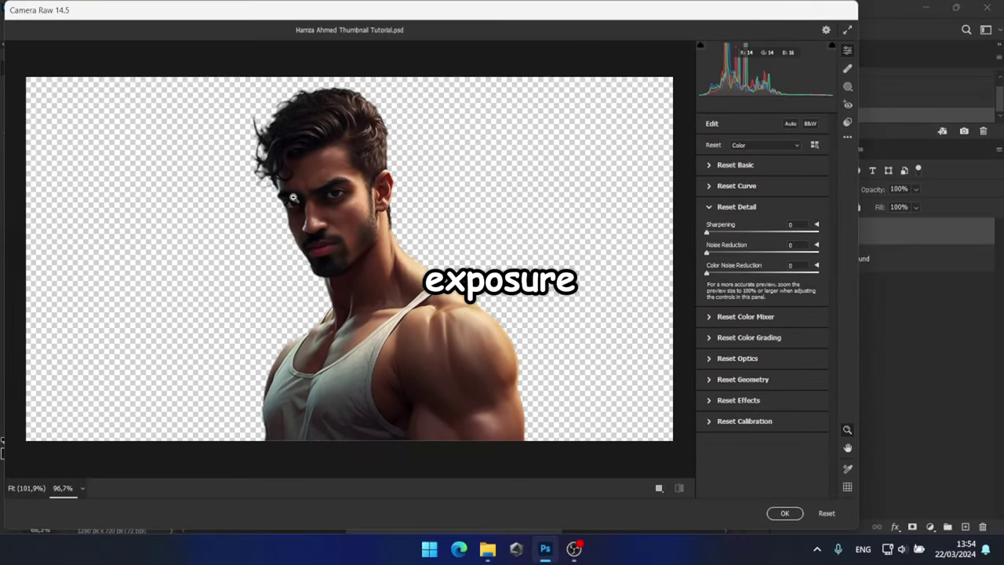
left_click(709, 166)
left_click_drag(763, 249, 766, 250)
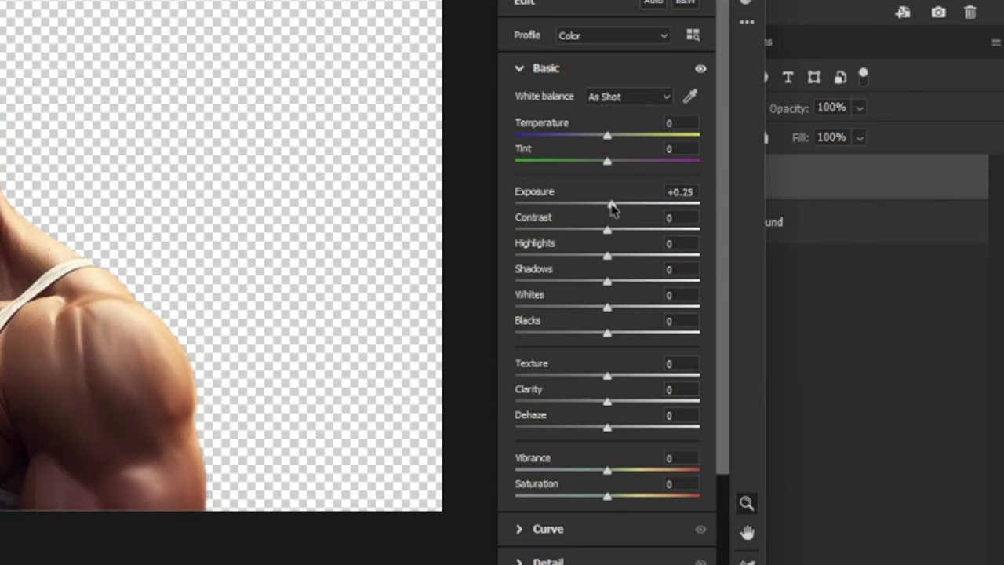
left_click_drag(612, 208, 617, 207)
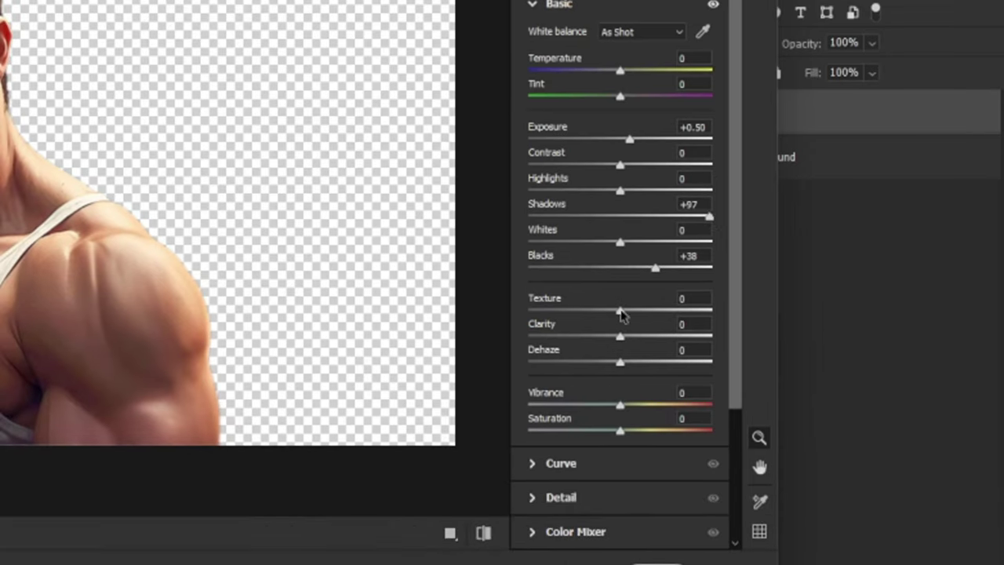
Increase the man's texture and fine-tune his tone and detail in Camera Raw, and apply the filter
left_click_drag(606, 375, 635, 377)
left_click_drag(623, 338, 633, 342)
left_click_drag(622, 409, 632, 407)
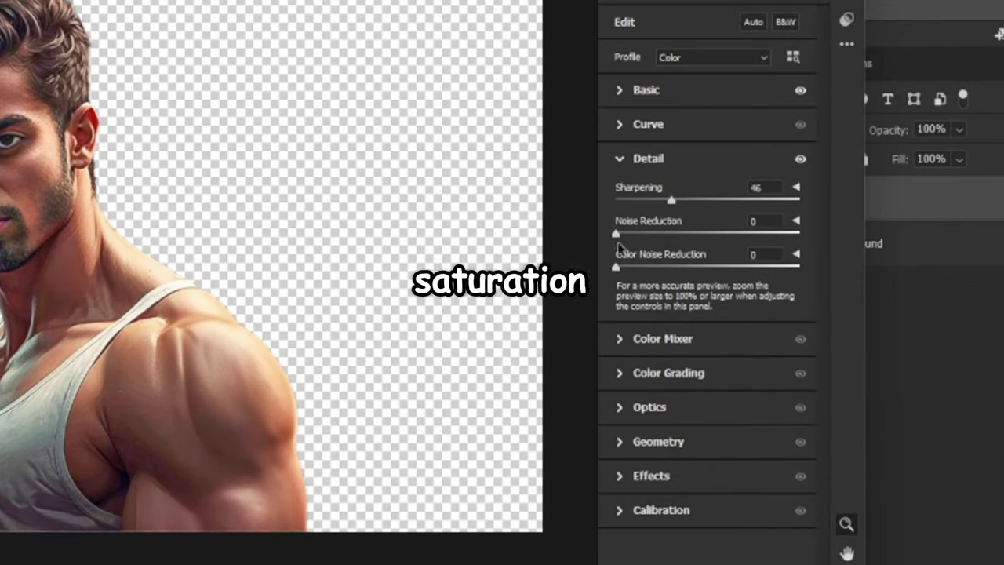
left_click_drag(618, 235, 647, 238)
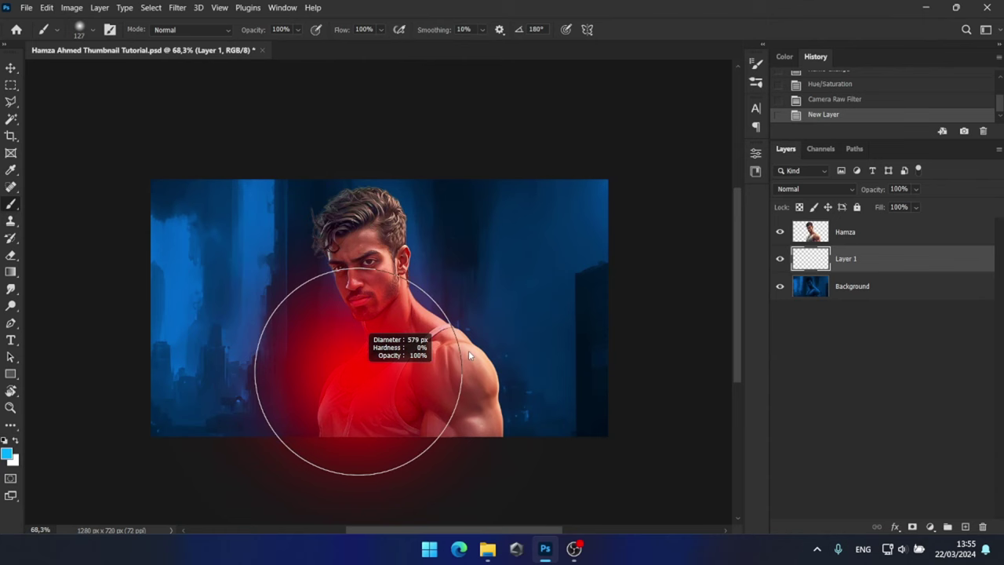
On a new layer between the man and the Background, paint a light blue glow behind him with a large soft brush
left_click_drag(468, 350, 500, 346)
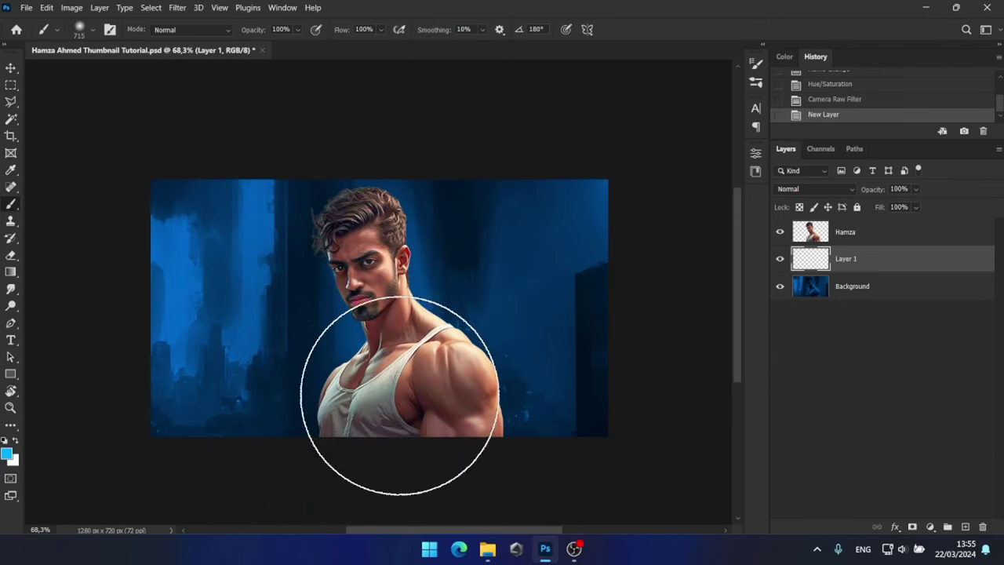
right_click(403, 398, "alt")
left_click(403, 405)
left_click(403, 423)
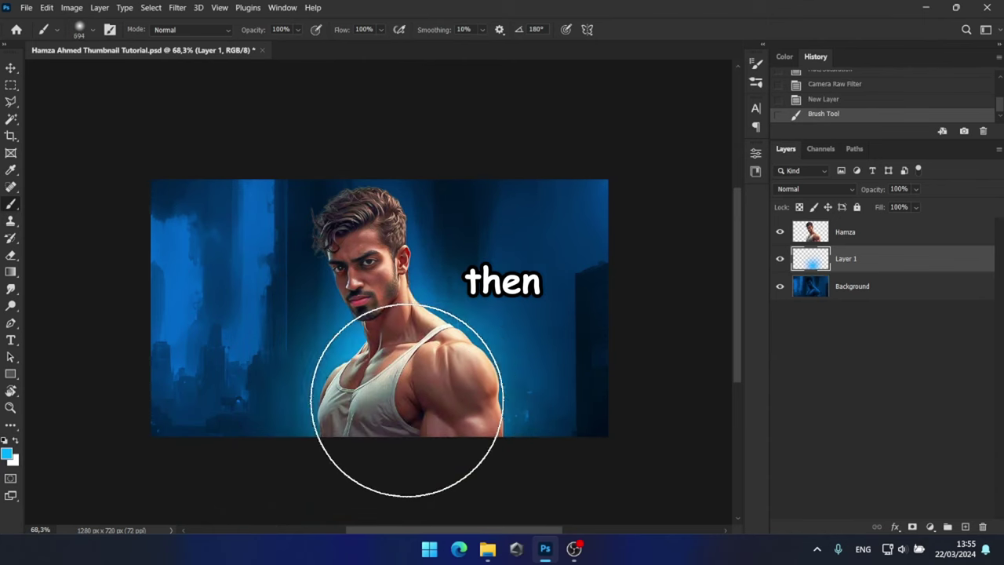
Set the blue glow layer's blend mode to Linear Dodge (Add) and deselect the layer
left_click(815, 189)
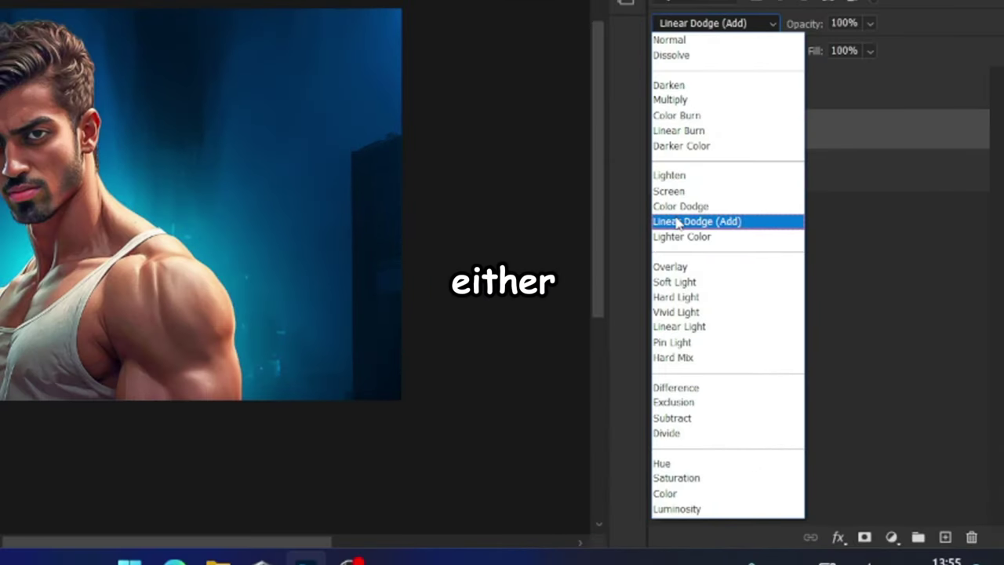
left_click(677, 222)
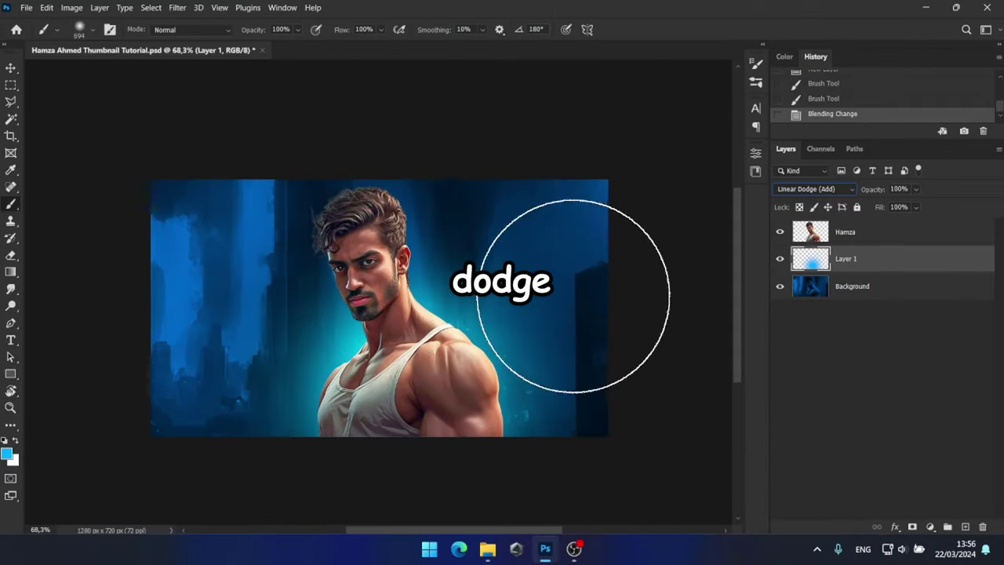
key("v")
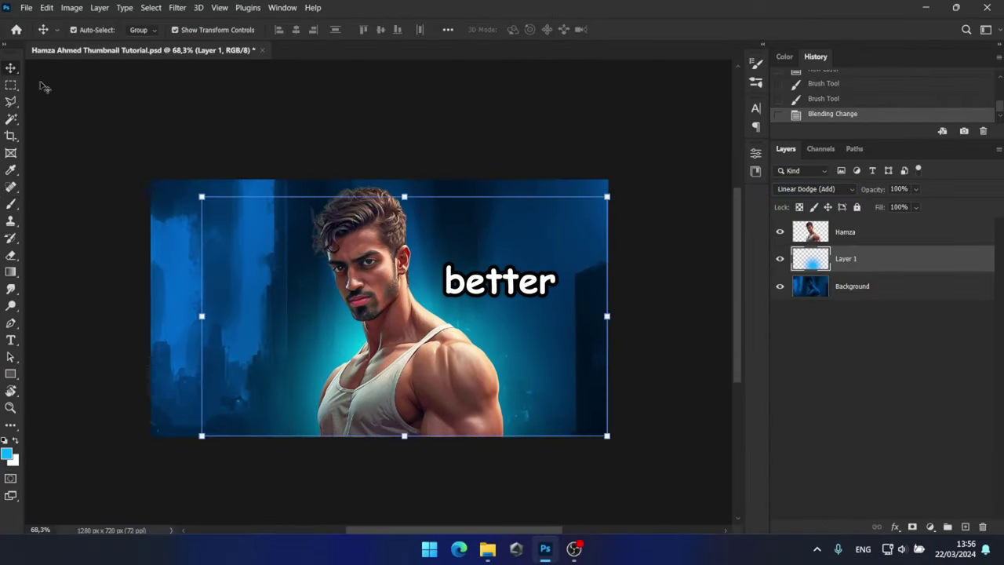
left_click(198, 128)
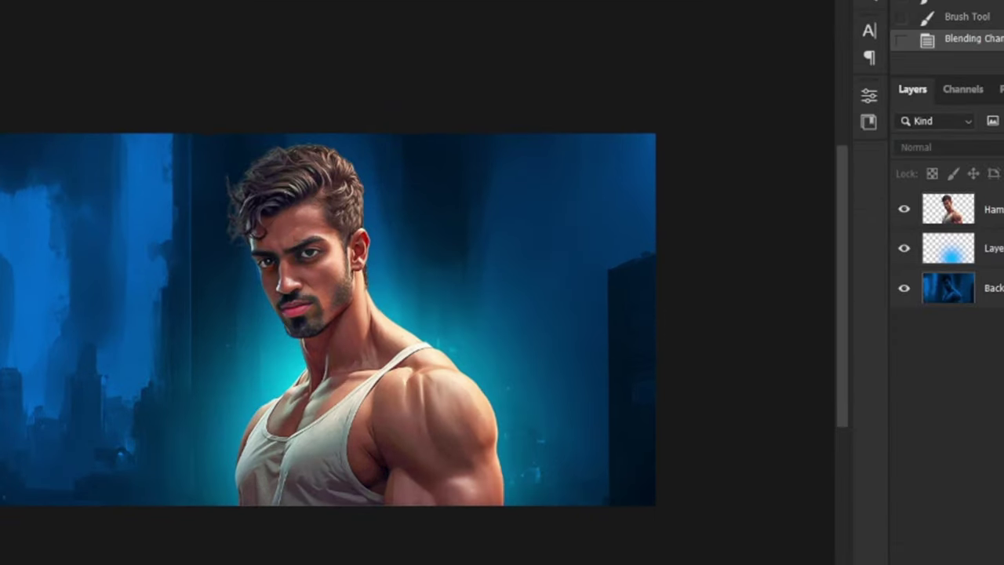
Duplicate the man's layer and give the copy a light blue Inner Glow at 100% opacity and 13 px size
left_click(993, 209)
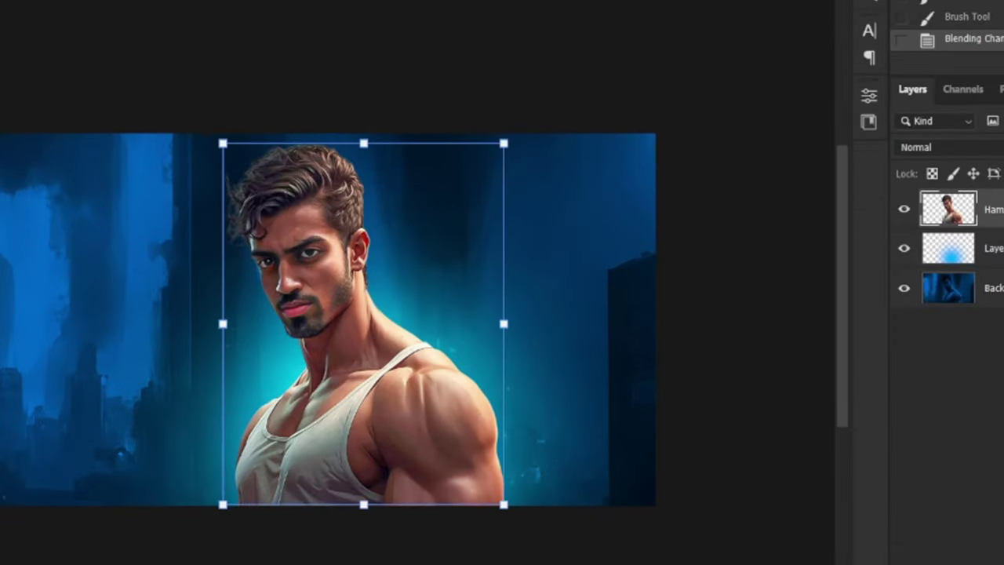
key("ctrl+j")
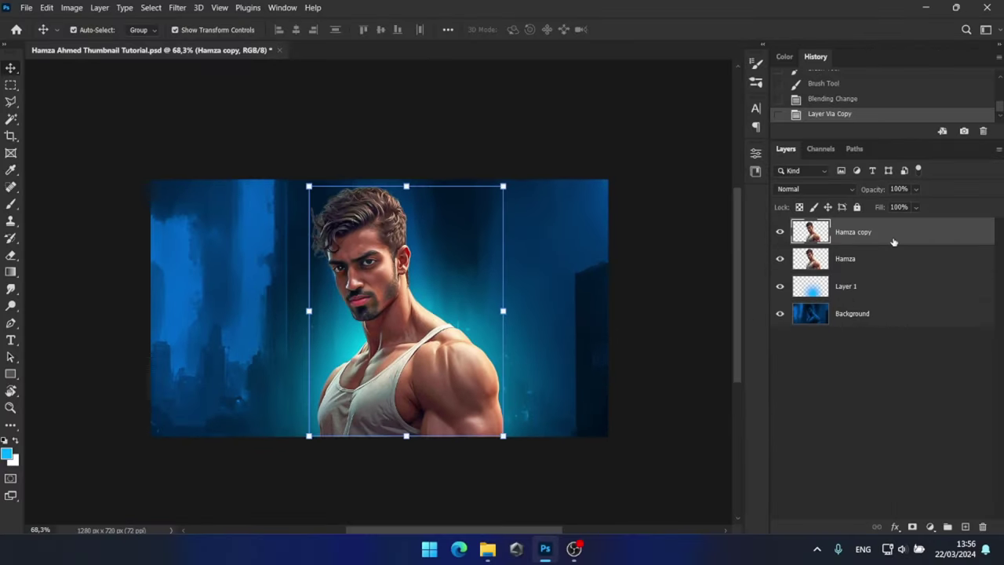
double_click(893, 232)
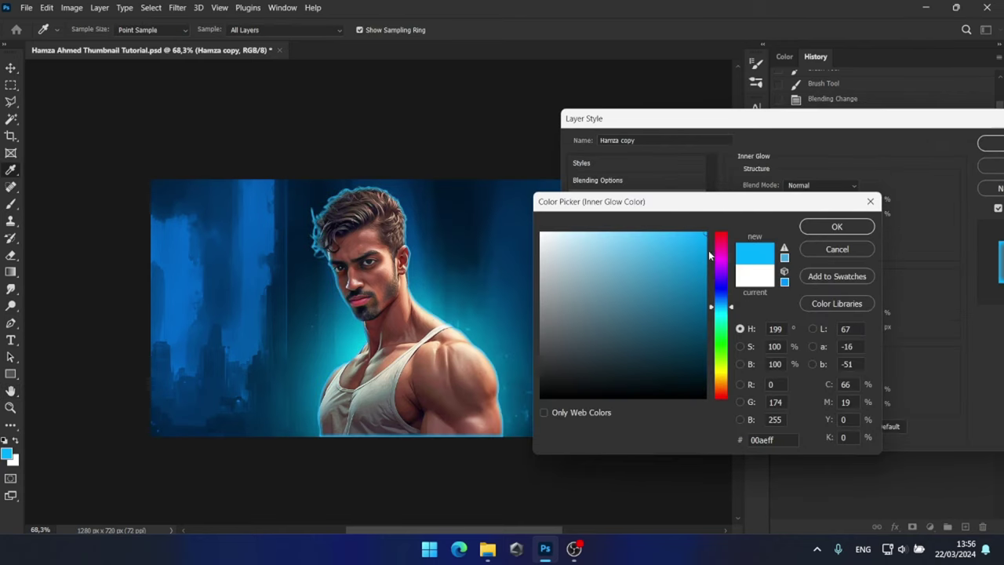
left_click(647, 233)
left_click(814, 232)
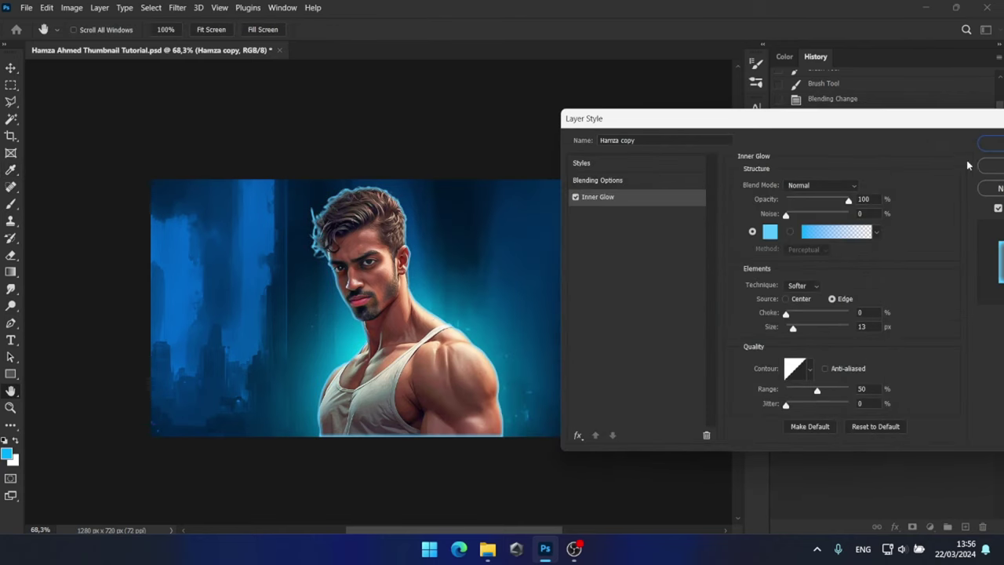
left_click(990, 144)
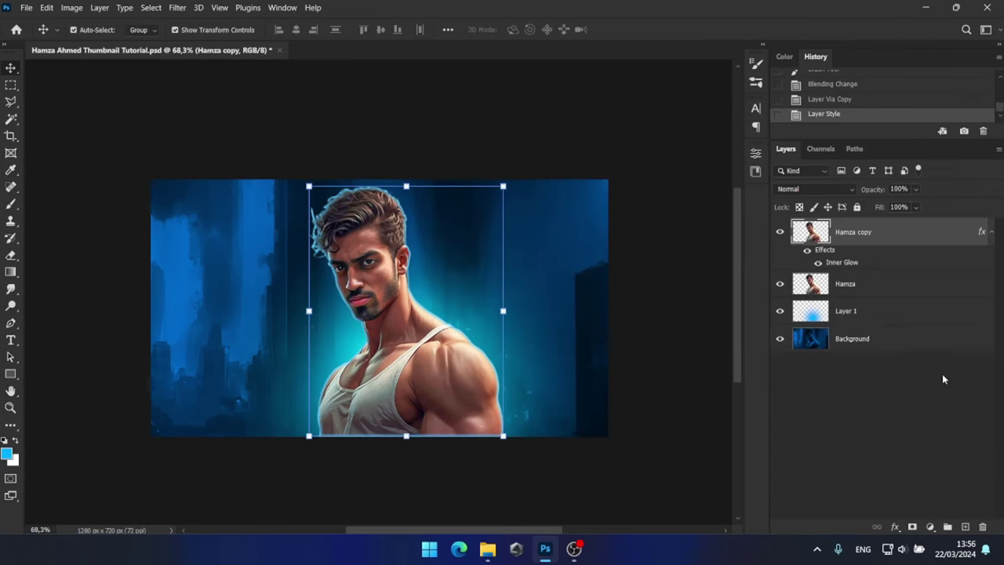
Merge the glowing copy with a new empty layer and erase the rim light except around the man's shoulder and neck
left_click(963, 527)
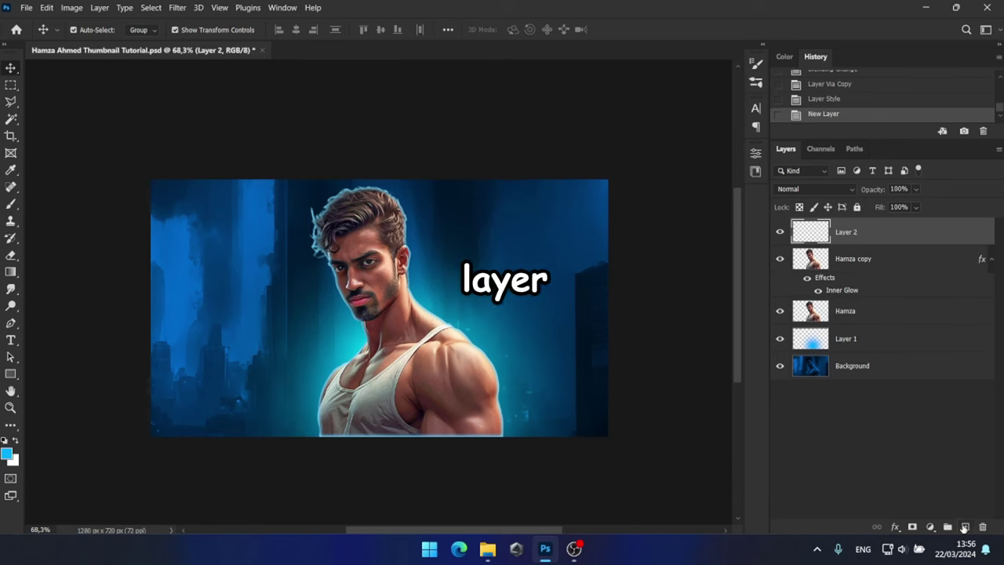
left_click(887, 262, "shift")
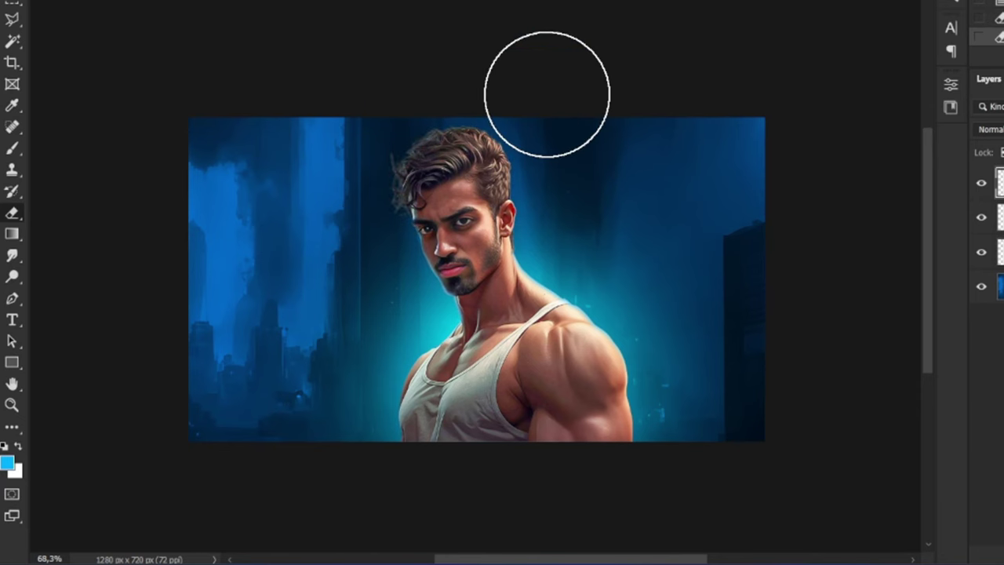
scroll(547, 94, "down", 3)
scroll(506, 290, "up", 2)
scroll(505, 290, "up", 2)
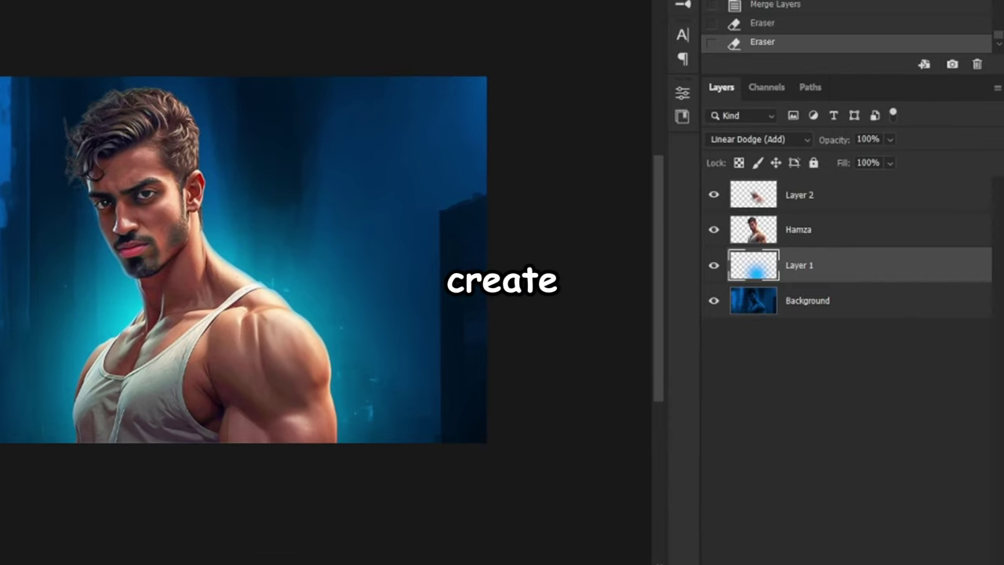
On a new layer between the man and the blue glow, paint a soft black shadow behind him and deselect the layer
key("ctrl+shift+alt+n")
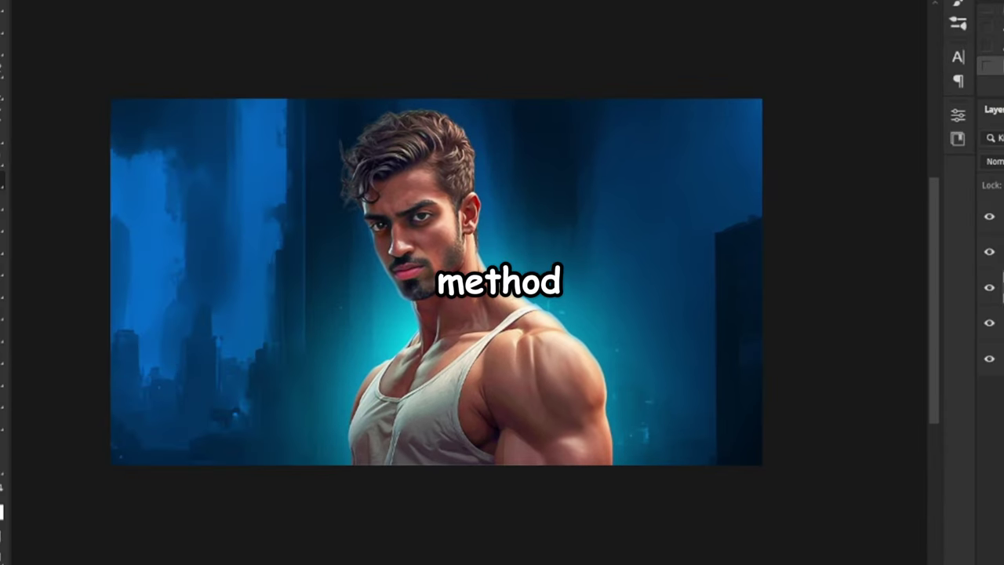
mouse_move(497, 413)
left_mouse_down()
mouse_move(415, 425)
mouse_move(428, 422)
left_mouse_up()
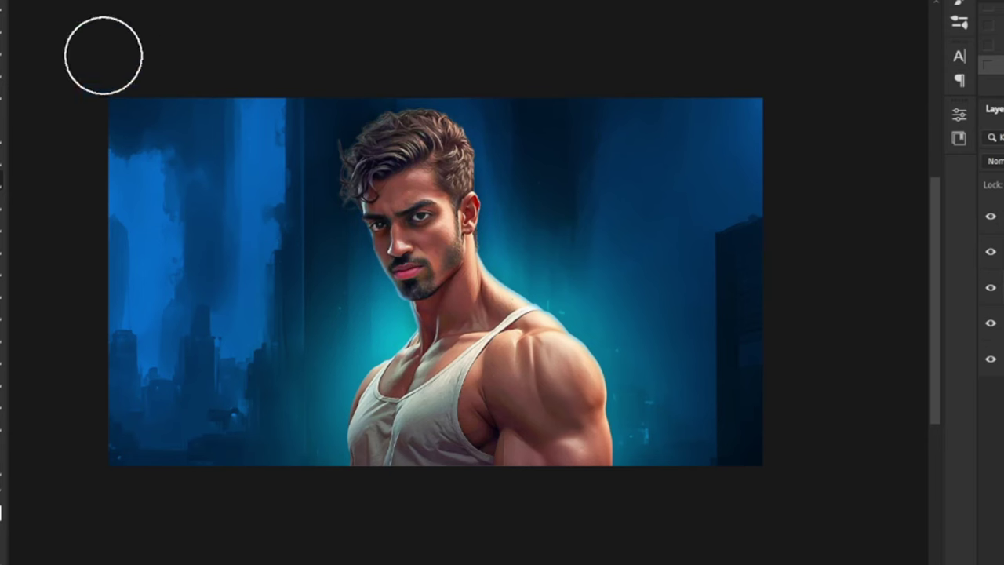
key("v")
left_click(321, 40)
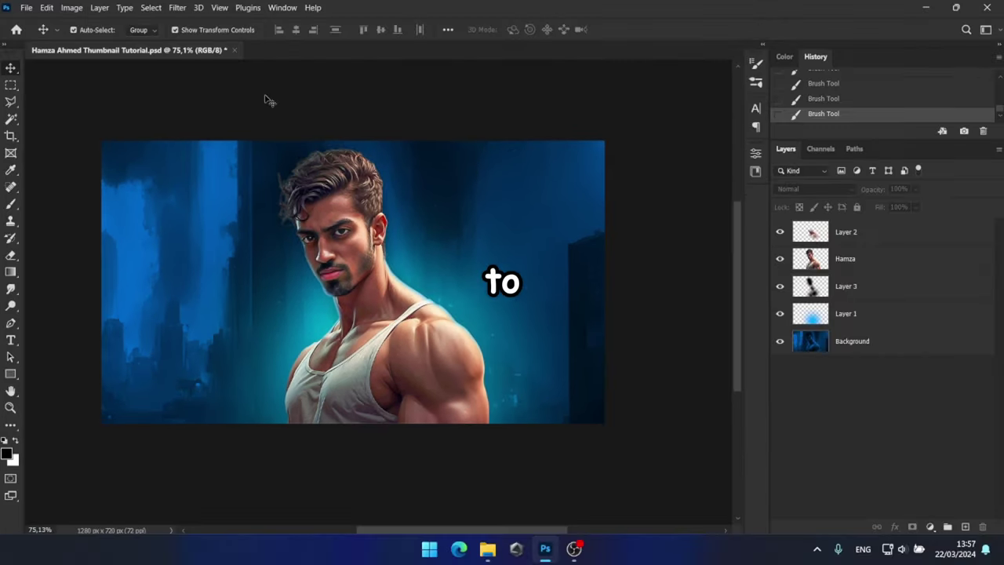
Place the Chart image from the Hamza Thumbnail folder and scale and position its line across the full canvas width
left_click(486, 549)
left_click_drag(305, 147, 645, 447)
left_click_drag(517, 376, 332, 313)
left_click_drag(460, 383, 614, 471)
left_click_drag(638, 432, 607, 493)
left_click_drag(510, 423, 518, 363)
left_click_drag(580, 466, 645, 523)
mouse_move(564, 425)
left_mouse_down()
mouse_move(494, 419)
mouse_move(572, 417)
left_mouse_up()
left_click_drag(724, 403, 735, 358)
left_click_drag(565, 338, 516, 340)
left_click_drag(651, 339, 619, 337)
left_click_drag(674, 224, 677, 255)
left_click_drag(534, 262, 569, 247)
left_click(645, 30)
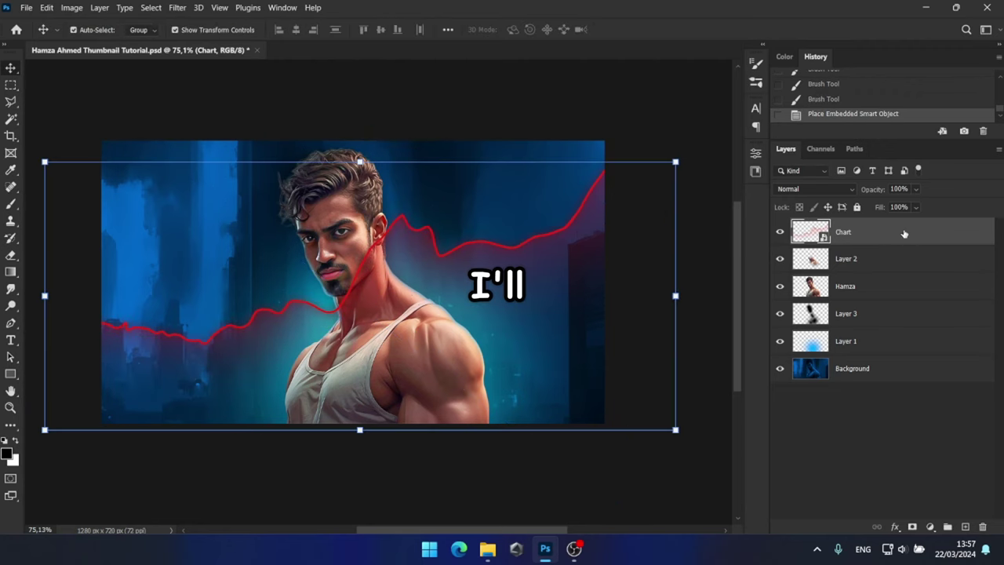
Move the Chart layer directly above the Background and colorize it bright blue with Hue/Saturation
left_click_drag(902, 232, 905, 350)
key("ctrl+u")
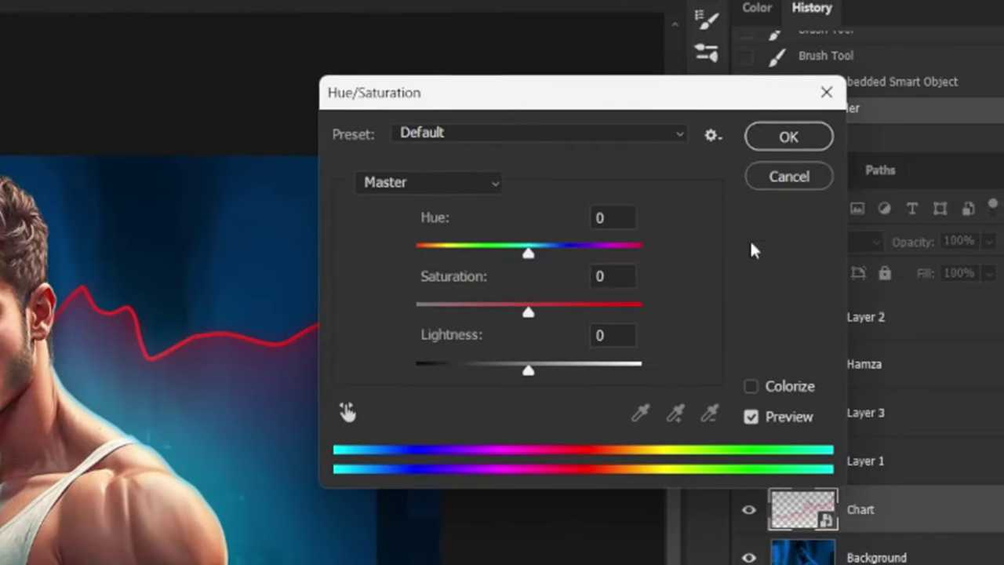
left_click(781, 270)
left_click_drag(443, 310, 640, 311)
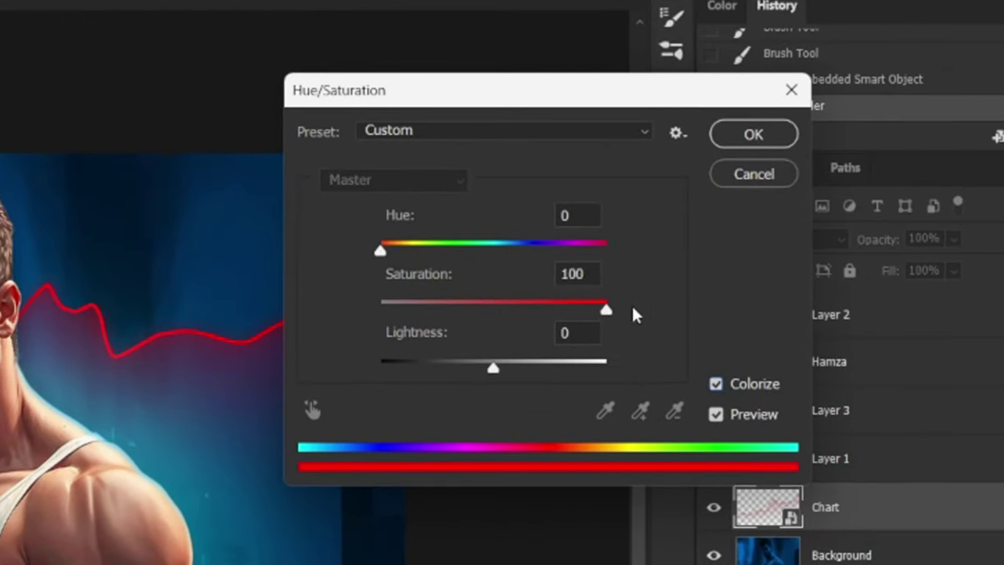
left_click_drag(387, 250, 516, 258)
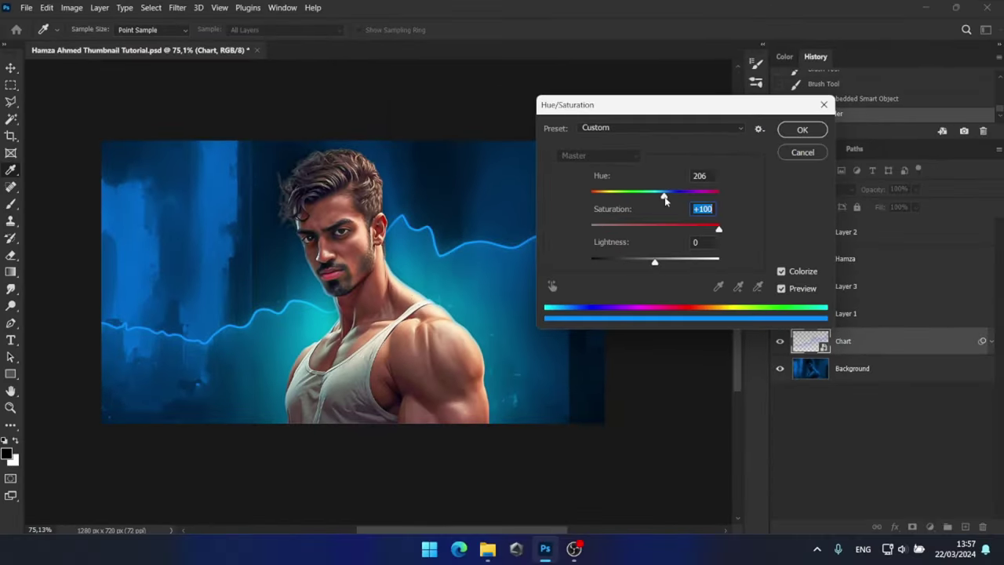
left_click_drag(665, 201, 666, 200)
left_click(784, 136)
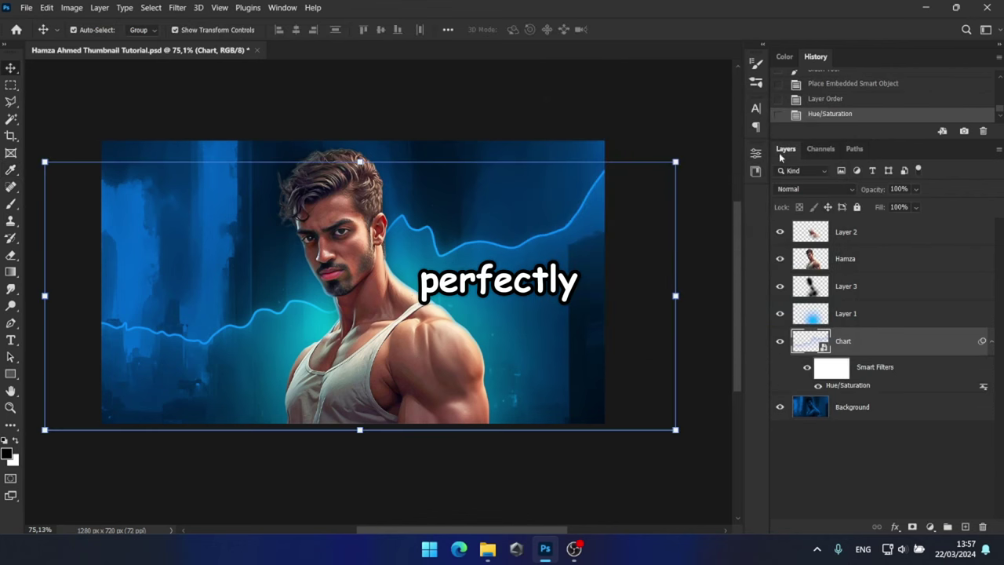
Add a Drop Shadow to the Chart layer and separate the effect onto its own layer
double_click(927, 347)
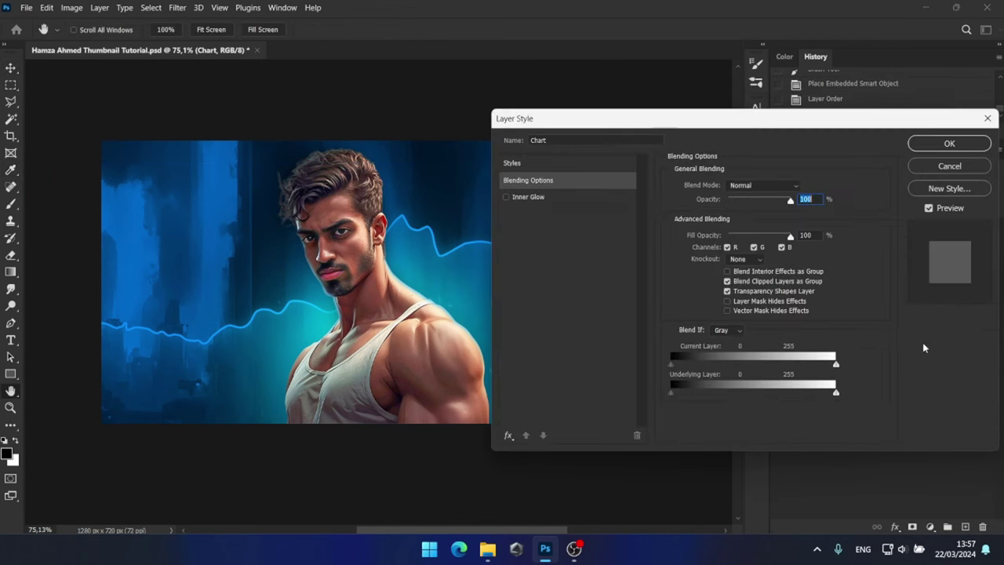
left_click(580, 165)
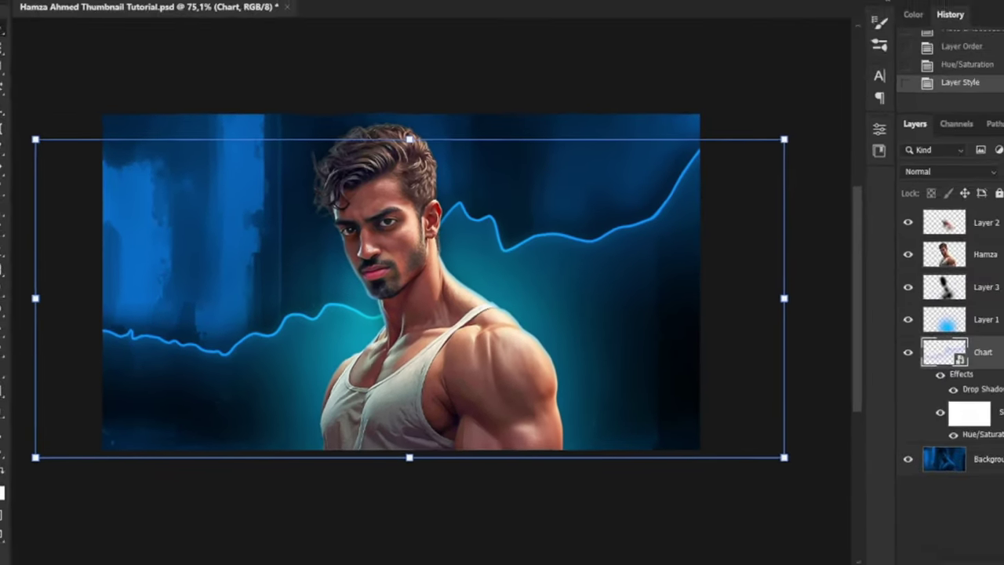
right_click(886, 360)
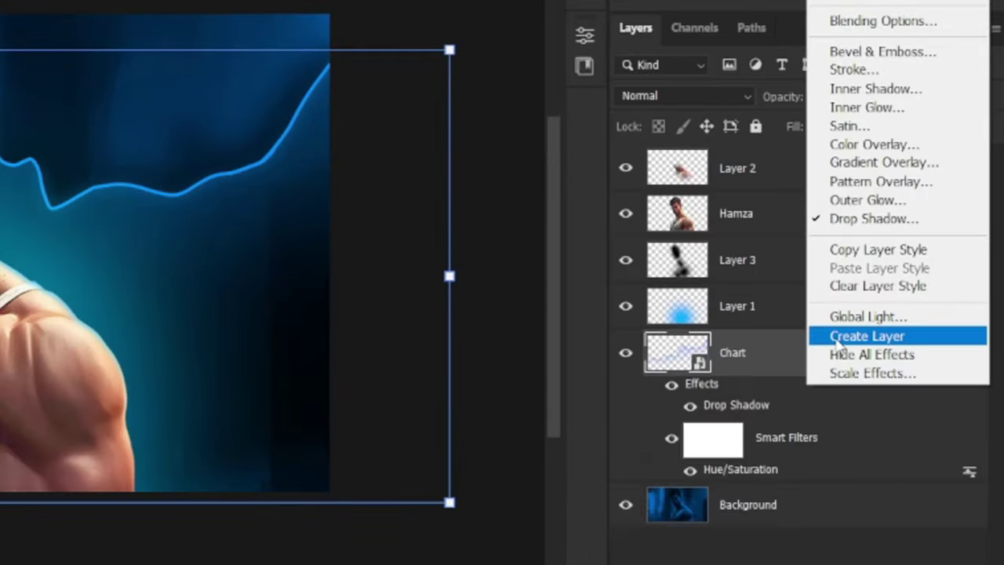
left_click(863, 335)
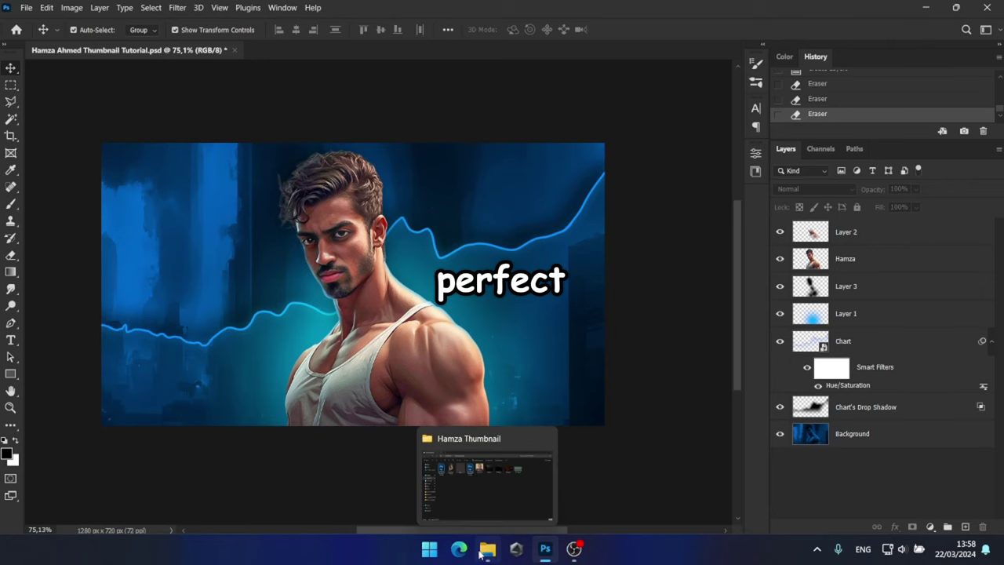
Place the Particles 3 image beneath the black shadow layer and colorize it with hue 208 and saturation 100
left_click(482, 553)
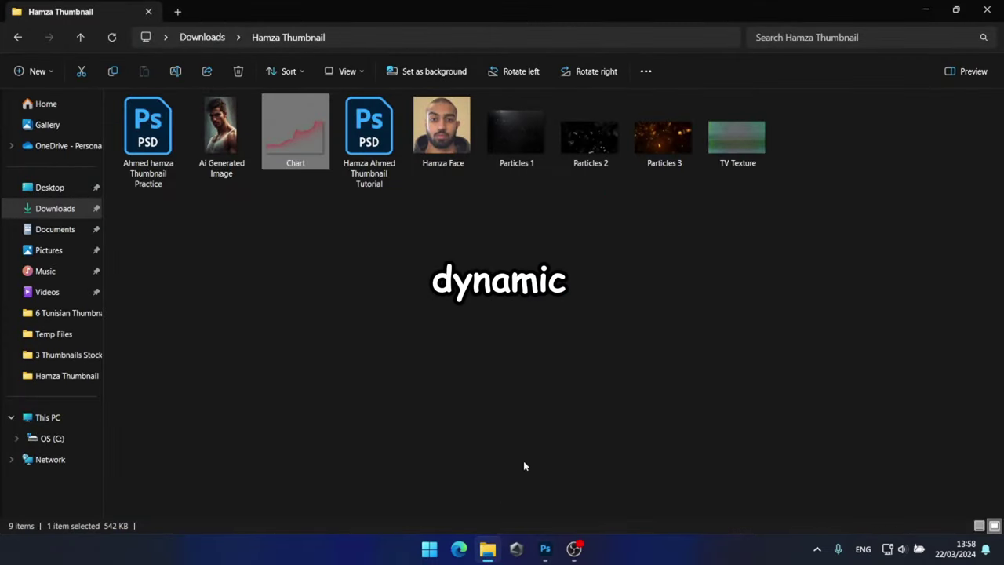
left_click_drag(662, 147, 368, 349)
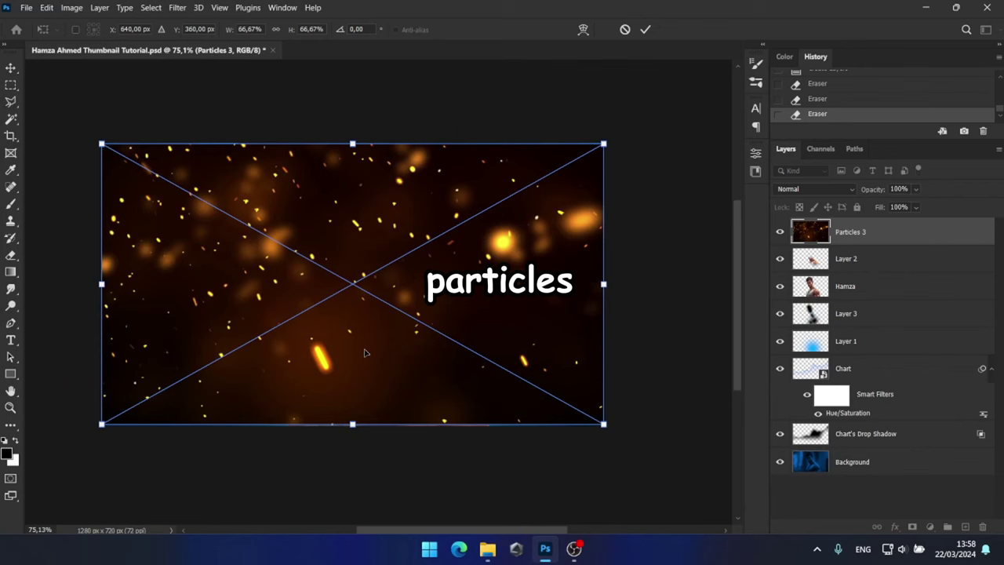
left_click(646, 30)
left_click_drag(897, 233, 897, 325)
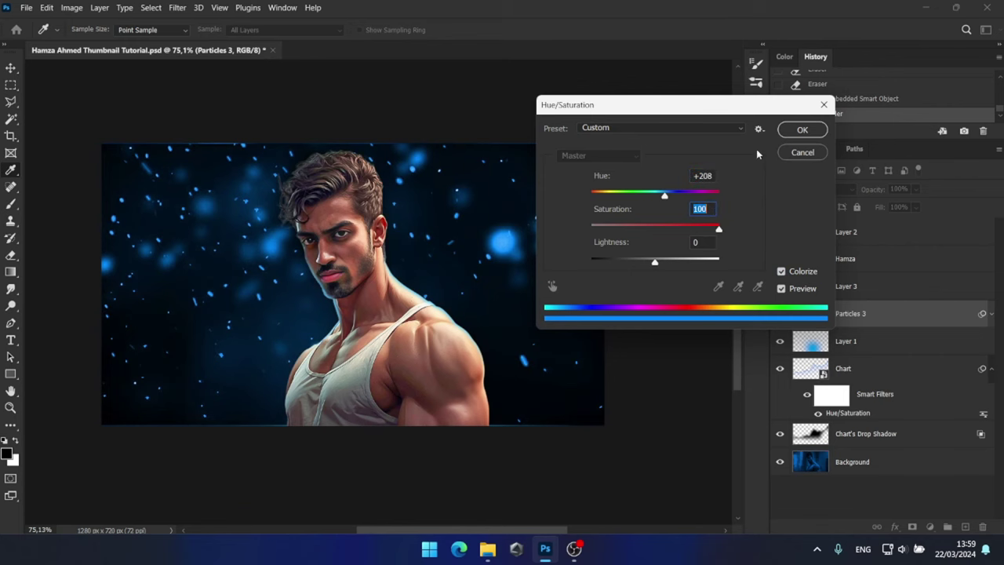
left_click(798, 130)
Set the Particles 3 layer to Screen and hide it with an inverted layer mask
left_click(815, 189)
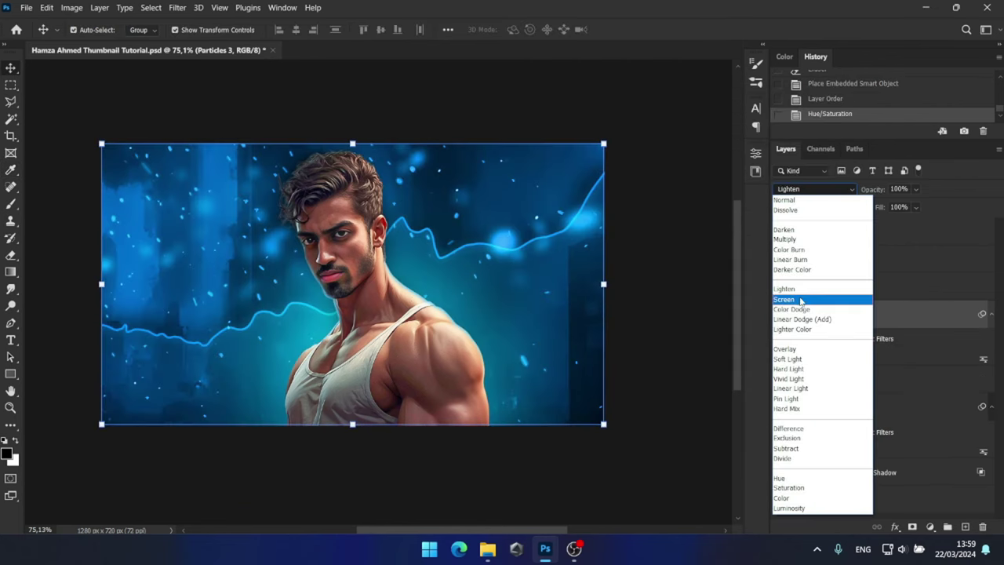
left_click(800, 300)
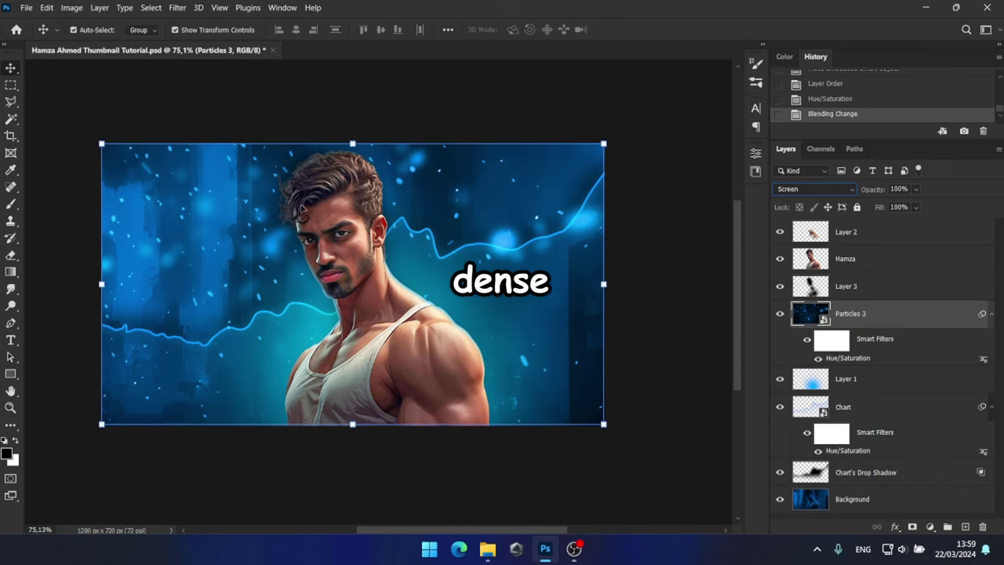
left_click(912, 527)
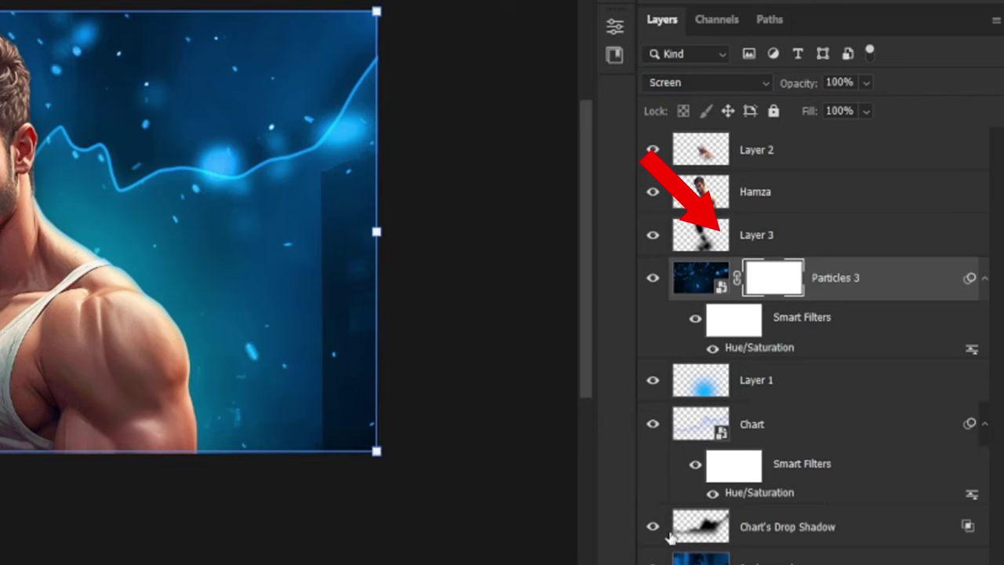
key("ctrl+i")
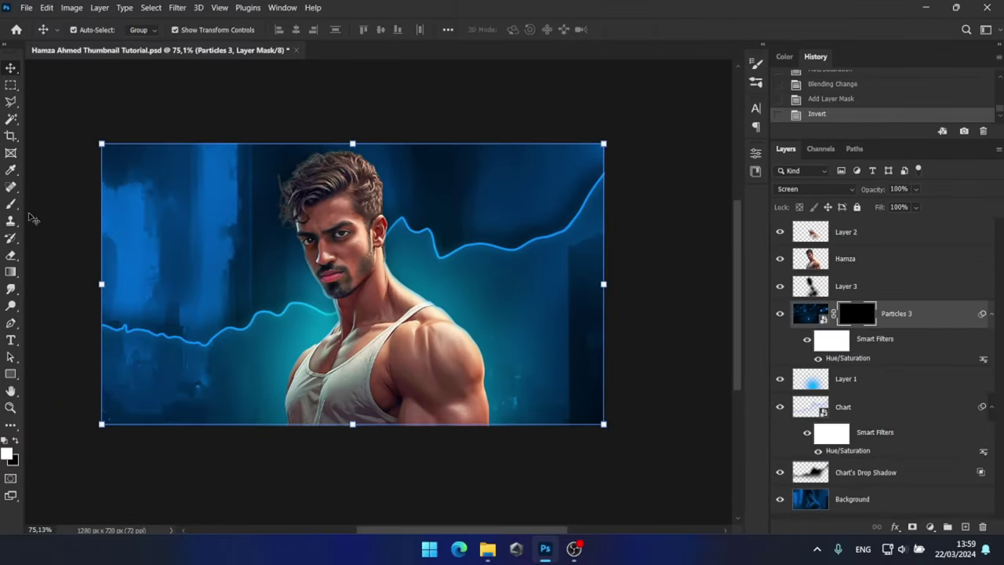
left_click(12, 205)
left_click_drag(177, 305, 219, 301)
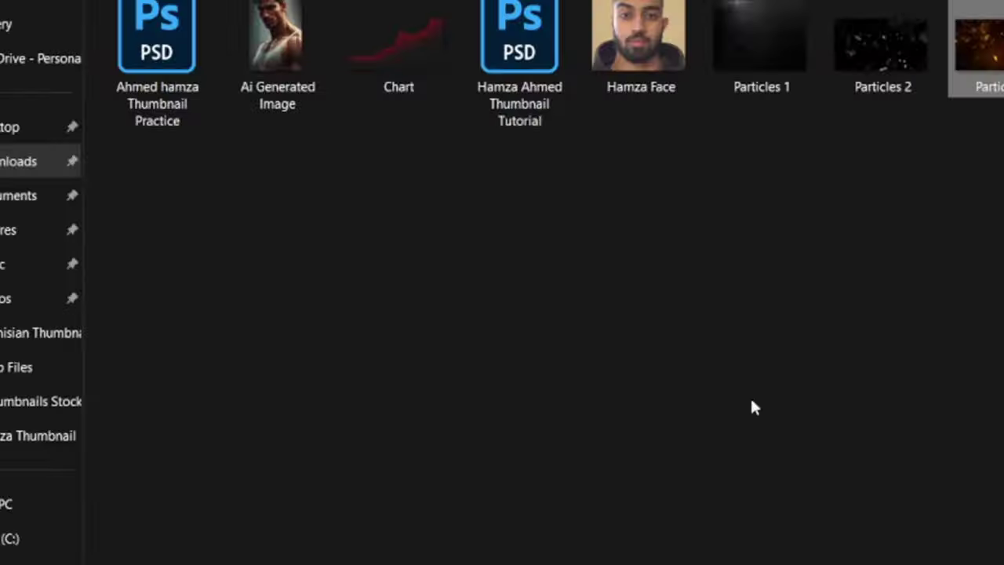
Place the Particles 2 image on top, scale it to cover the whole canvas, and set its blend mode to Screen
left_click_drag(587, 141, 394, 375)
left_click_drag(385, 274, 220, 188)
left_click_drag(283, 244, 604, 433)
left_click_drag(523, 224, 521, 222)
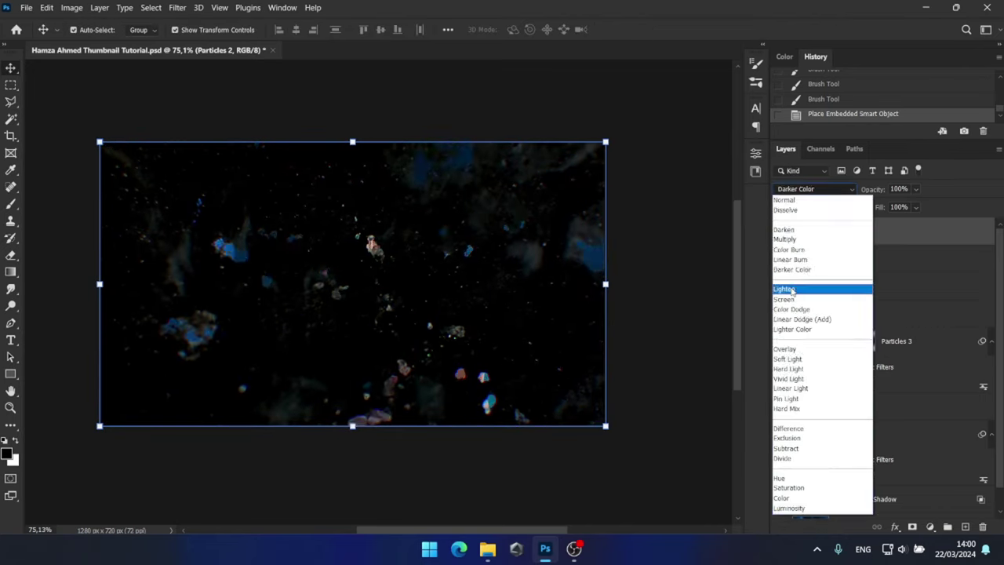
key("Return")
left_click(814, 189)
left_click(792, 298)
Give Particles 2 an inverted layer mask and paint soft patches of particles in and out near the canvas edges
left_click(911, 527)
key("ctrl+i")
key("b")
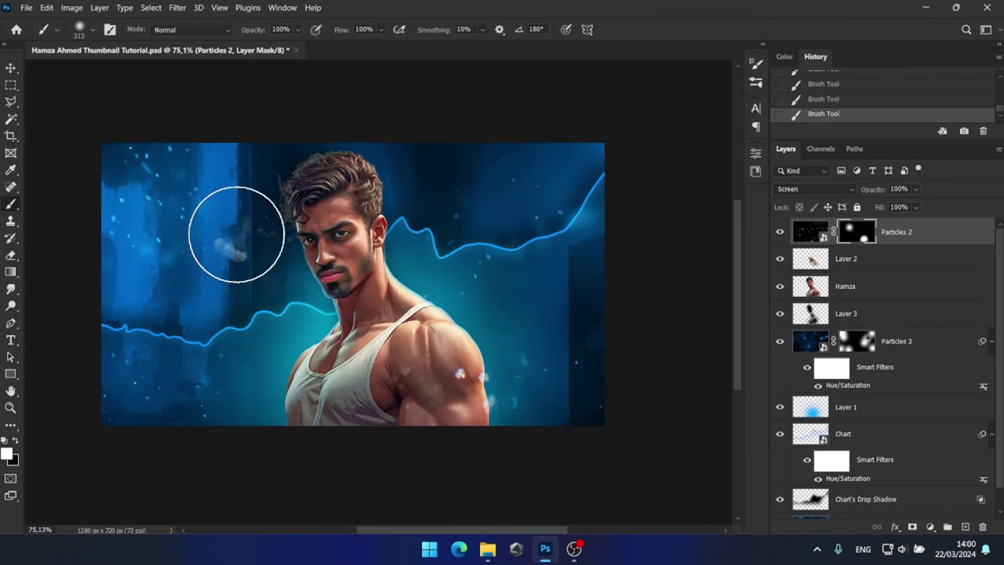
key("x")
left_click(235, 236)
key("x")
left_click_drag(112, 343, 149, 345)
left_click(571, 403)
left_click_drag(587, 170, 587, 223)
left_click(114, 154)
left_click(11, 68)
left_click(200, 89)
Place the Particles 1 image flush with the canvas's left edge, move it beneath Particles 3, and blend it in Screen mode
left_click(488, 549)
left_click_drag(515, 132, 404, 387)
left_click_drag(469, 357, 403, 355)
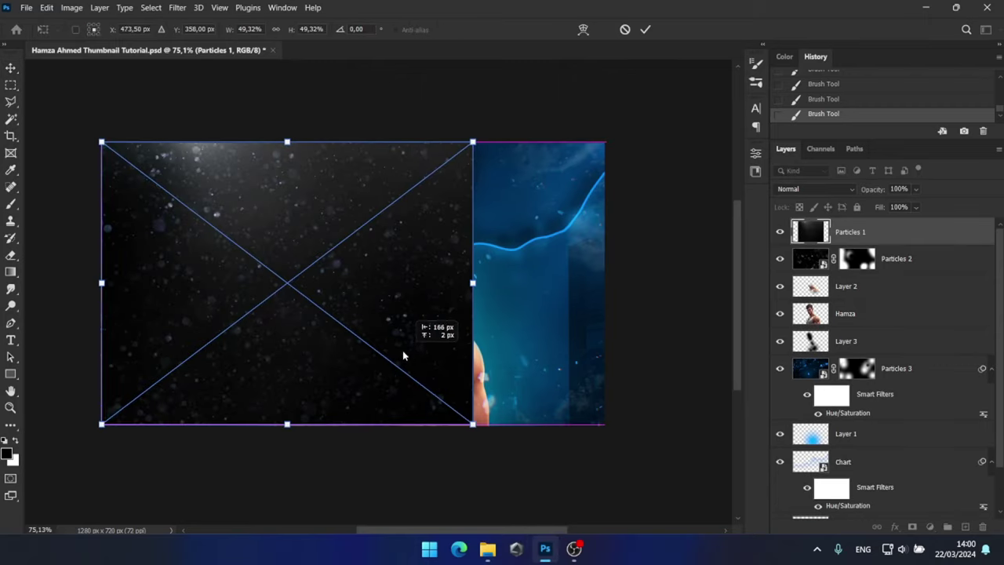
key("Return")
left_click_drag(904, 227, 902, 420)
left_click(802, 189)
left_click(792, 298)
Invert a new layer mask on Particles 1 and reveal its light and dust in the canvas's upper-left area
left_click(912, 526)
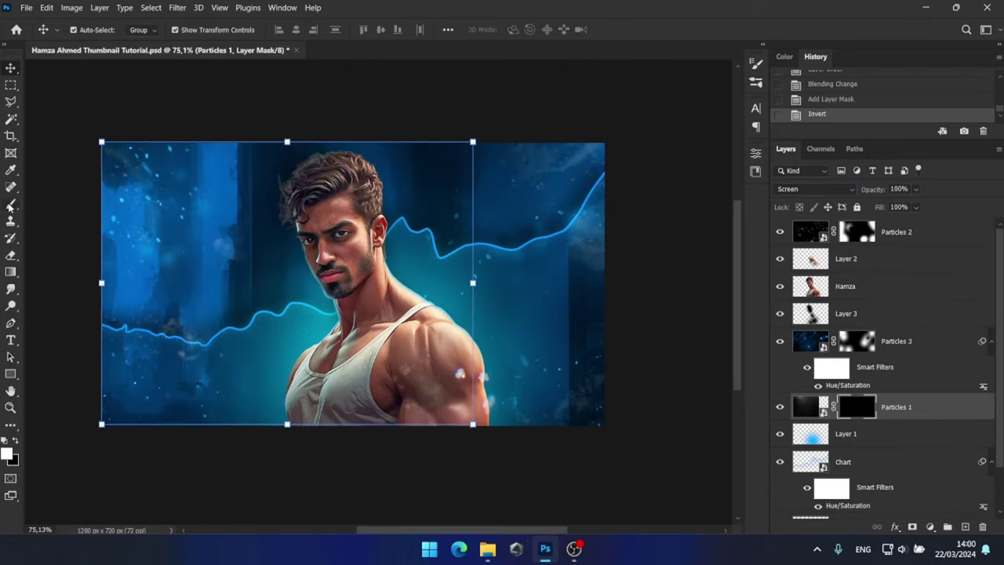
key("ctrl+i")
left_click(11, 206)
left_click(166, 193)
Mask out the Particles 3 and Particles 2 layers in the canvas's upper-left area and deselect the layers
left_click(857, 341)
key("x")
left_click(177, 187)
left_click(856, 232)
left_click(215, 177)
left_click(11, 68)
left_click(415, 87)
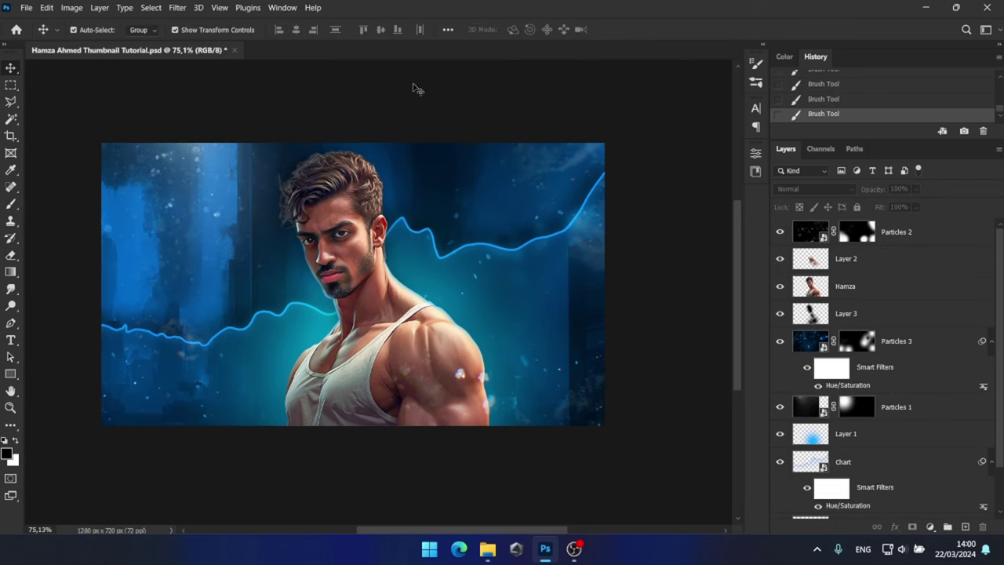
Place the TV Texture image over the whole canvas and set its blend mode to Color Dodge
scroll(397, 359, "down", 5)
scroll(396, 358, "up", 5)
left_click(487, 549)
left_click_drag(718, 166, 720, 206)
left_click_drag(744, 143, 434, 401)
left_click(644, 29)
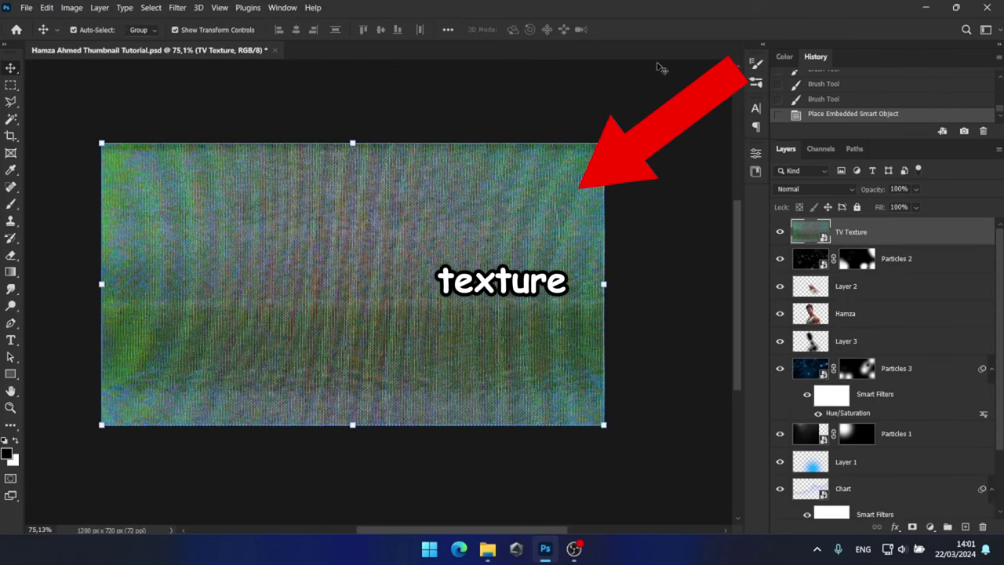
left_click(792, 189)
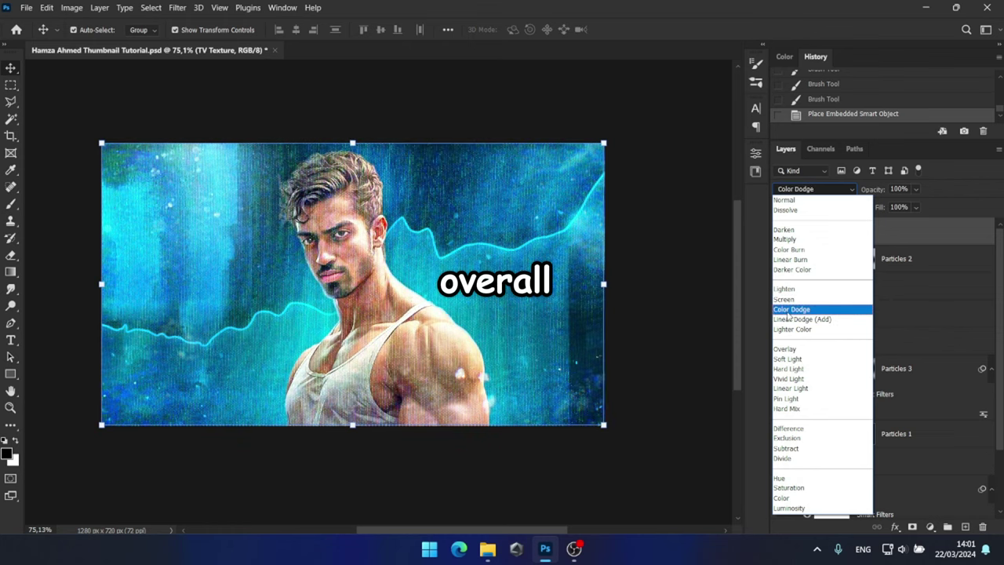
left_click(790, 310)
Add an inverted mask to the TV Texture and reveal soft patches of it over the background on both sides
left_click(911, 527)
key("ctrl+i")
key("b")
left_click(162, 242)
key("x")
left_click(147, 245)
key("ctrl+z")
left_click(177, 363)
left_click(580, 186)
Refine the TV Texture mask by revealing texture beside the man and softening it over his neck and the background
key("x")
left_click(495, 273)
key("x")
left_click(567, 418)
left_click(187, 208)
key("x")
left_click(212, 210)
key("x")
left_click(461, 291)
key("x")
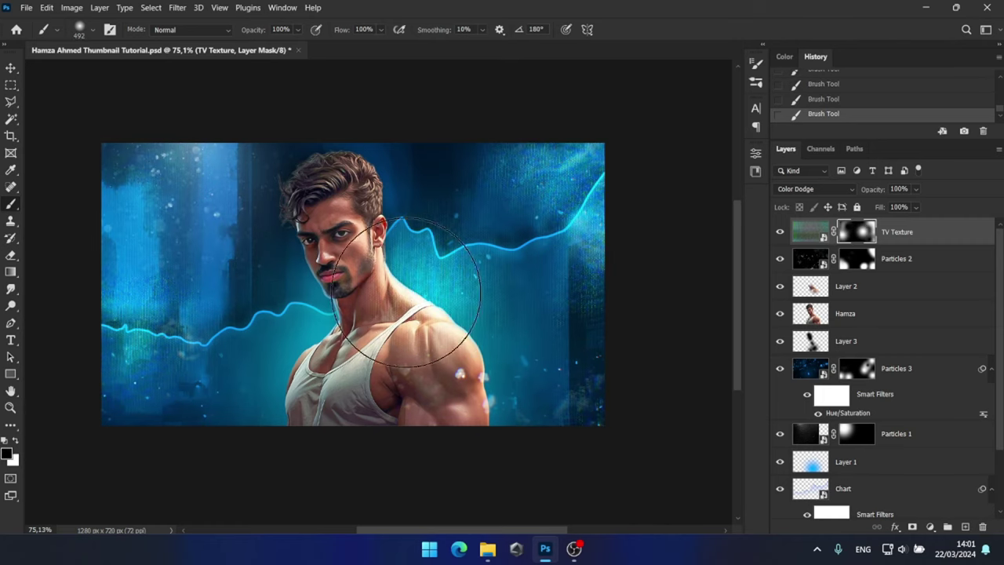
left_click(408, 309)
Lower the TV Texture layer's fill to 53%
left_click(916, 207)
left_click_drag(930, 223, 888, 227)
key("v")
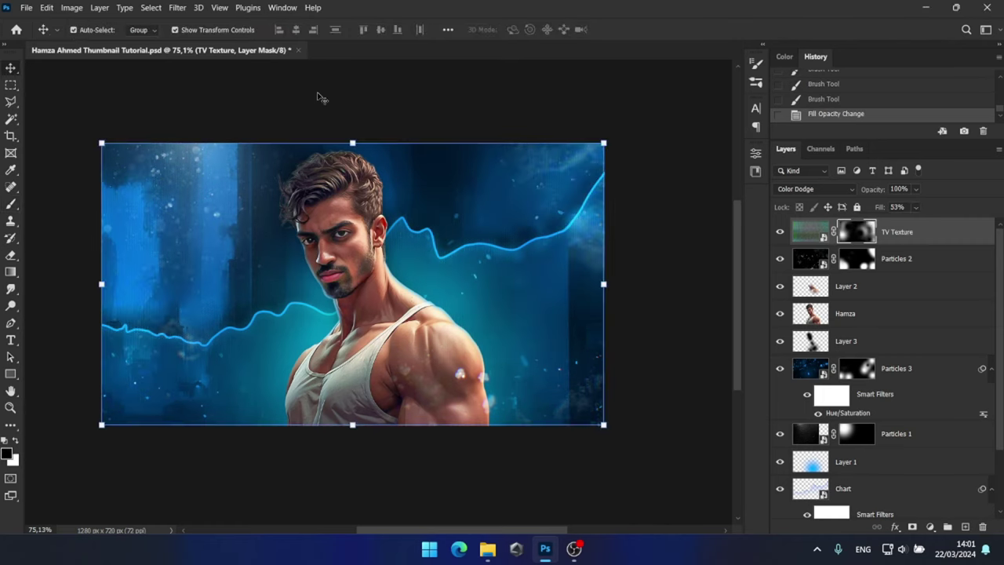
left_click(319, 97)
key("ctrl+minus")
key("ctrl+minus")
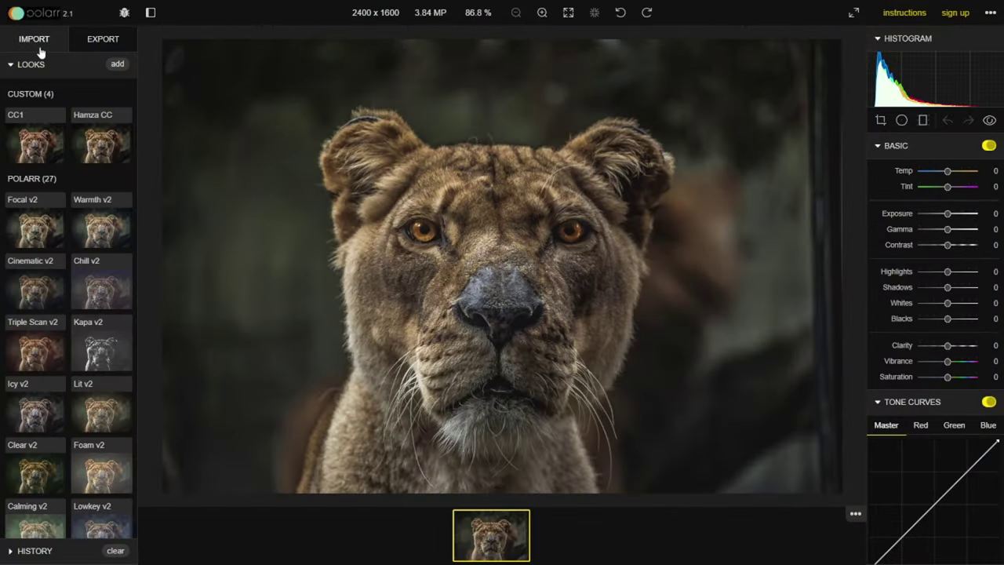
Switch to Polarr and import the saved thumbnail tutorial image from the computer's Downloads folder
left_click(39, 49)
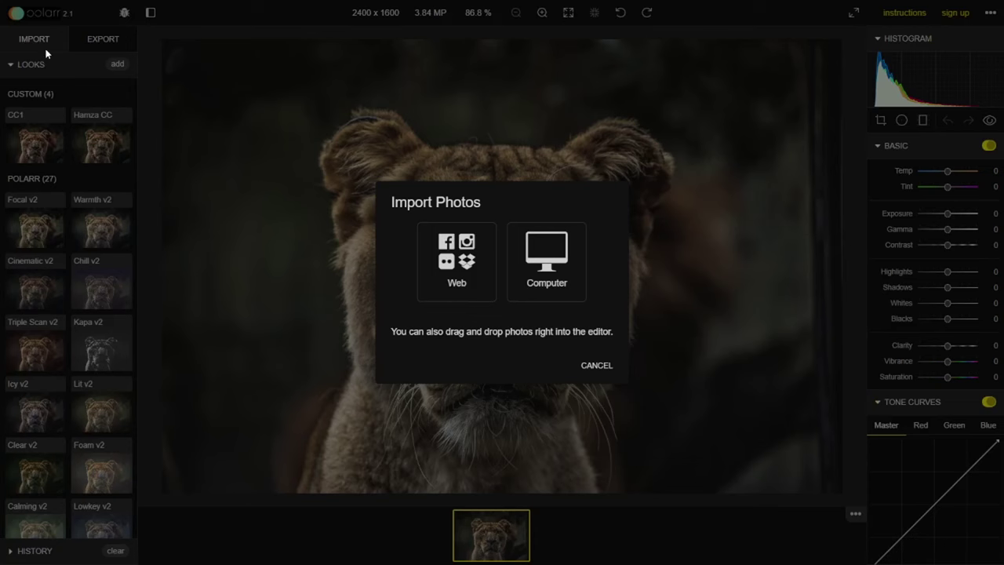
left_click(548, 254)
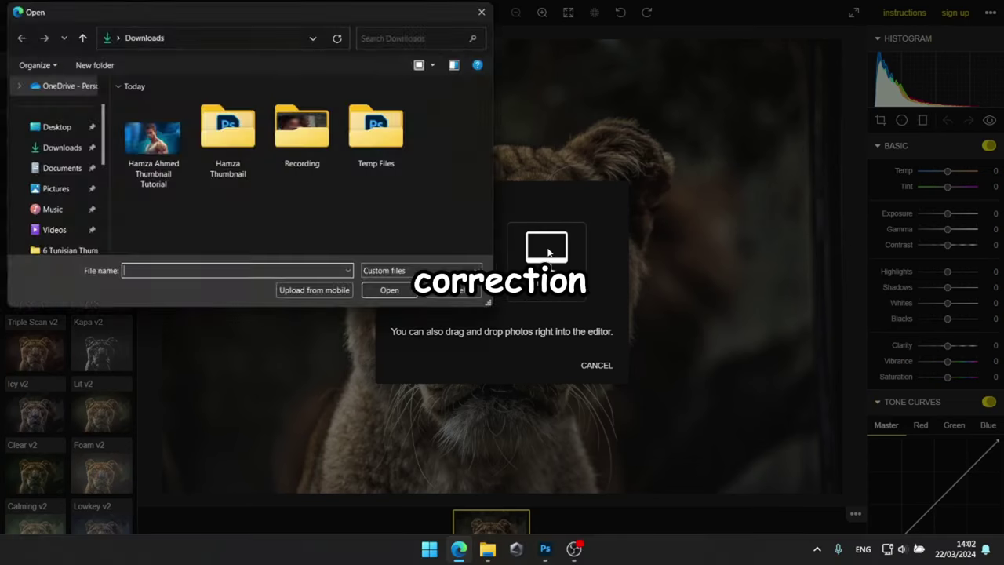
left_click(151, 151)
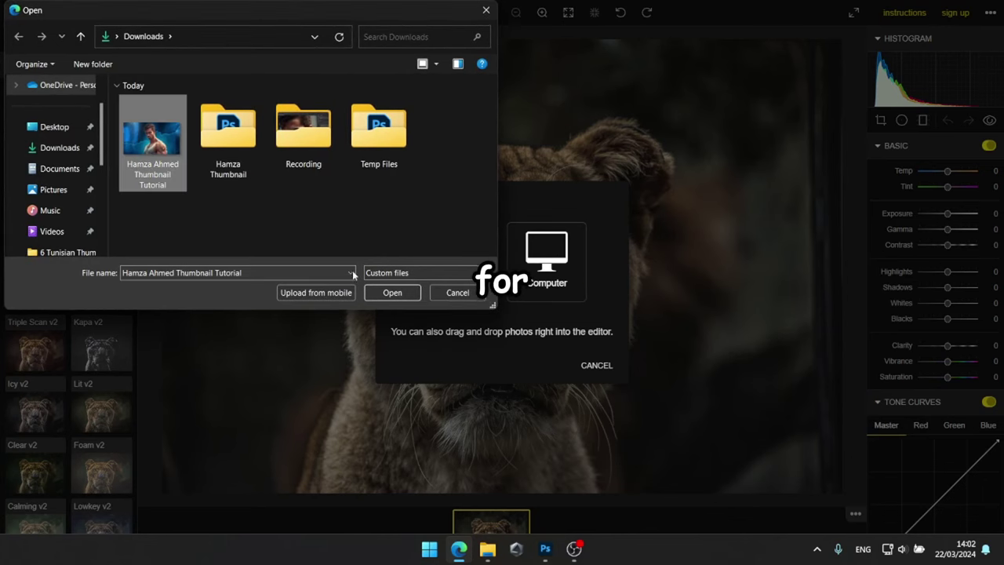
left_click(391, 291)
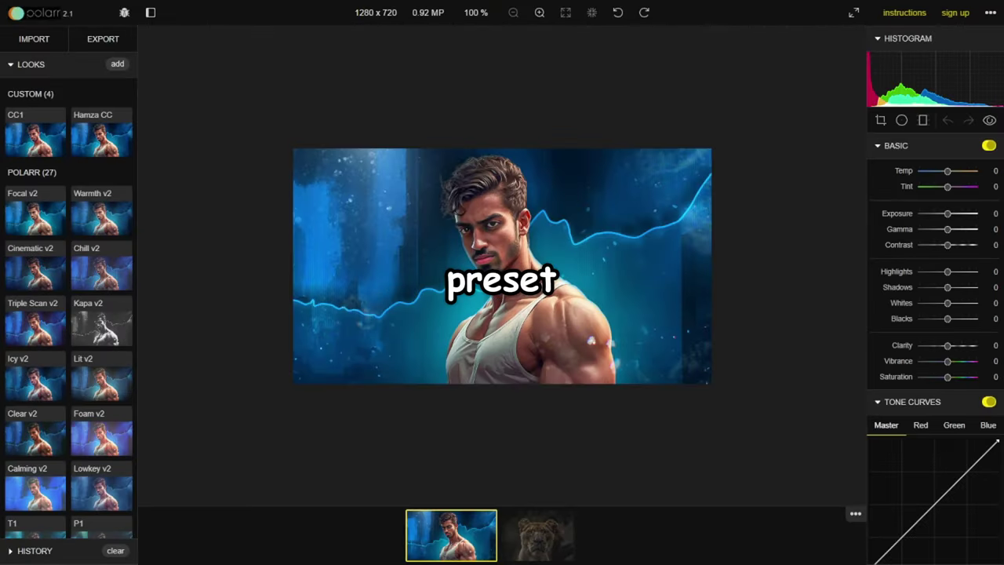
Apply the custom Hamza CC look to the thumbnail and shift the blue hue to about -34 in HSL
left_click(106, 150)
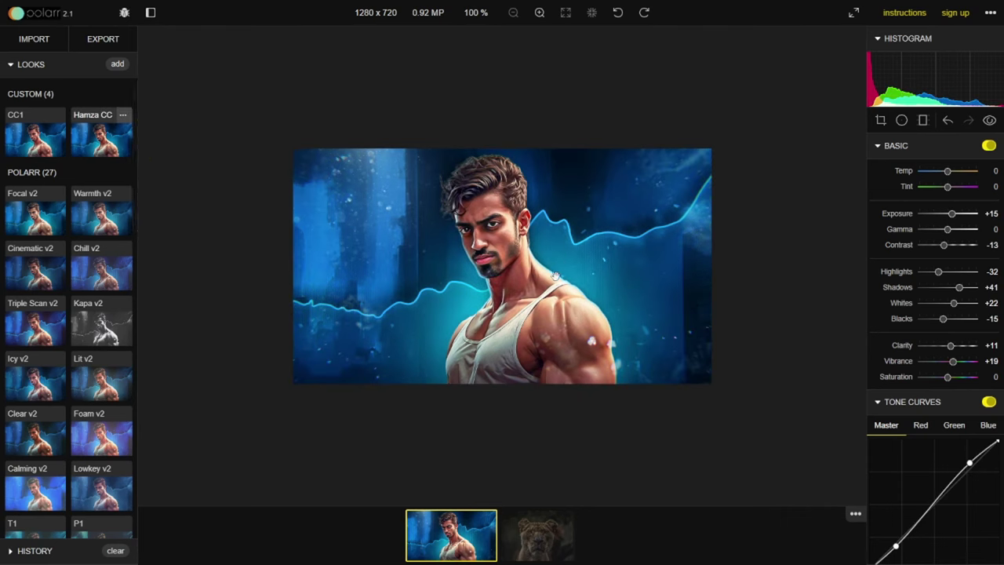
scroll(940, 329, "down", 4)
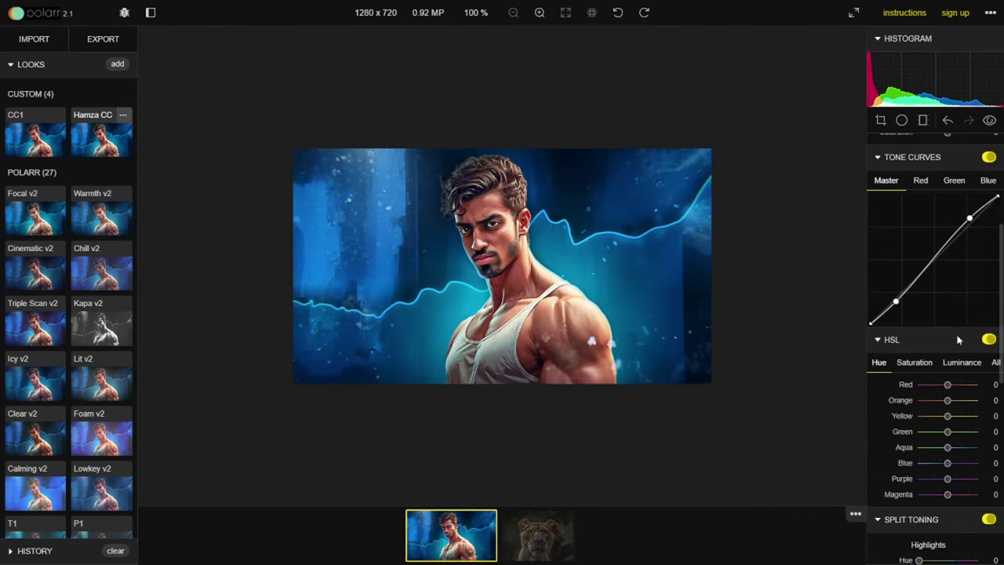
left_click_drag(947, 381, 941, 382)
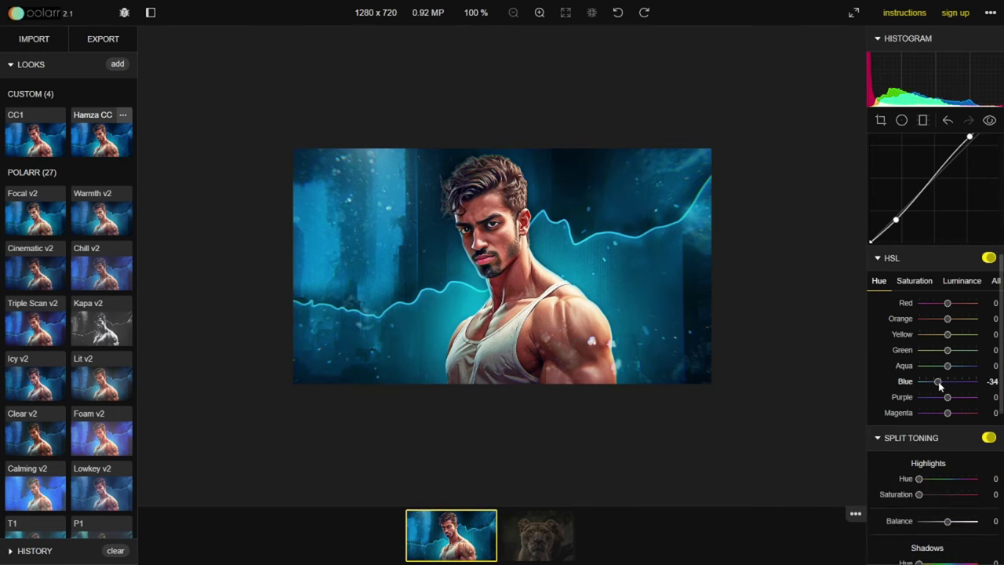
scroll(948, 334, "down", 2)
left_click_drag(947, 237, 941, 238)
Set the grain amount to +19 and the chromatic shift amount to -16 in the thumbnail's effects
scroll(930, 506, "down", 6)
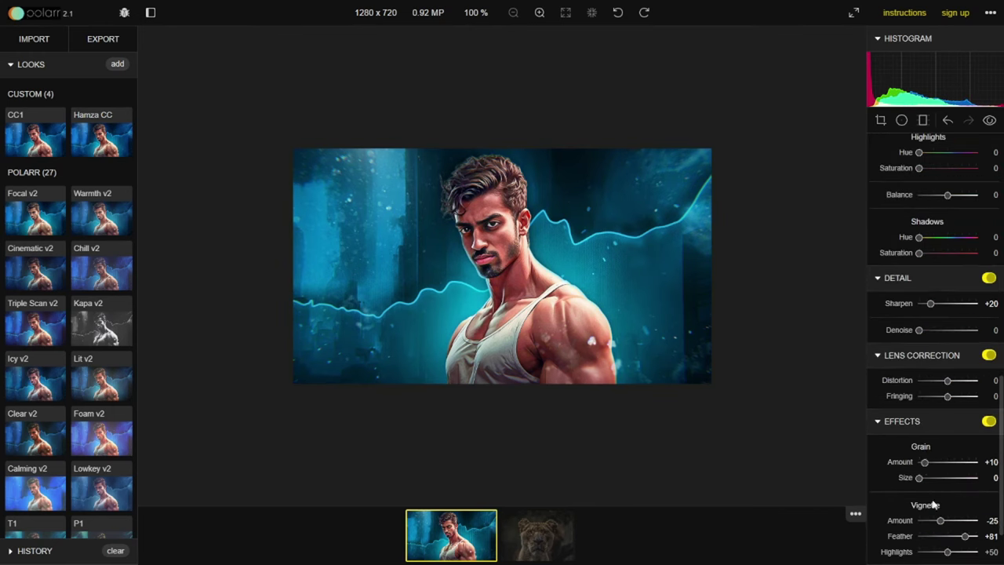
left_click_drag(931, 464, 929, 464)
scroll(943, 519, "down", 2)
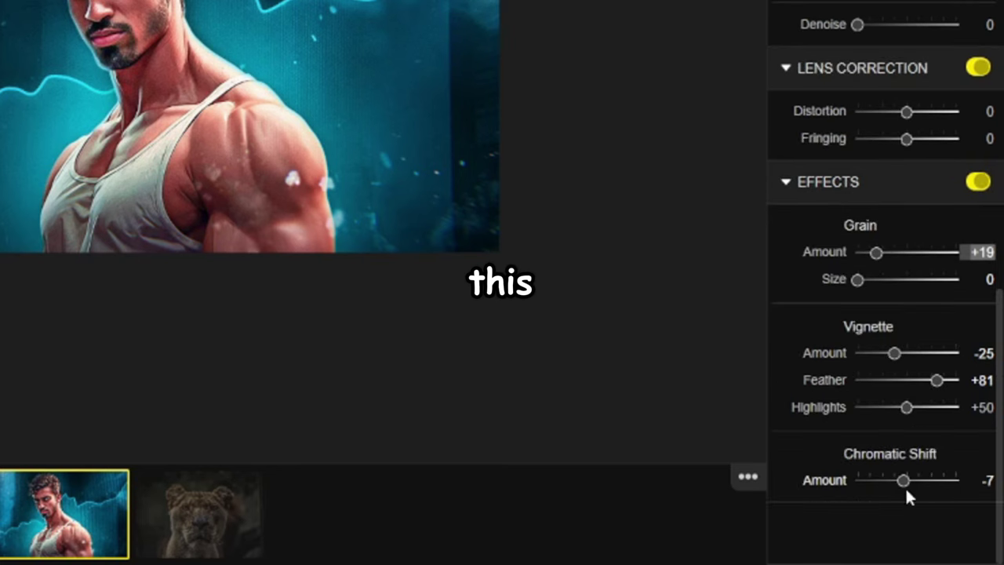
left_click_drag(947, 516, 941, 514)
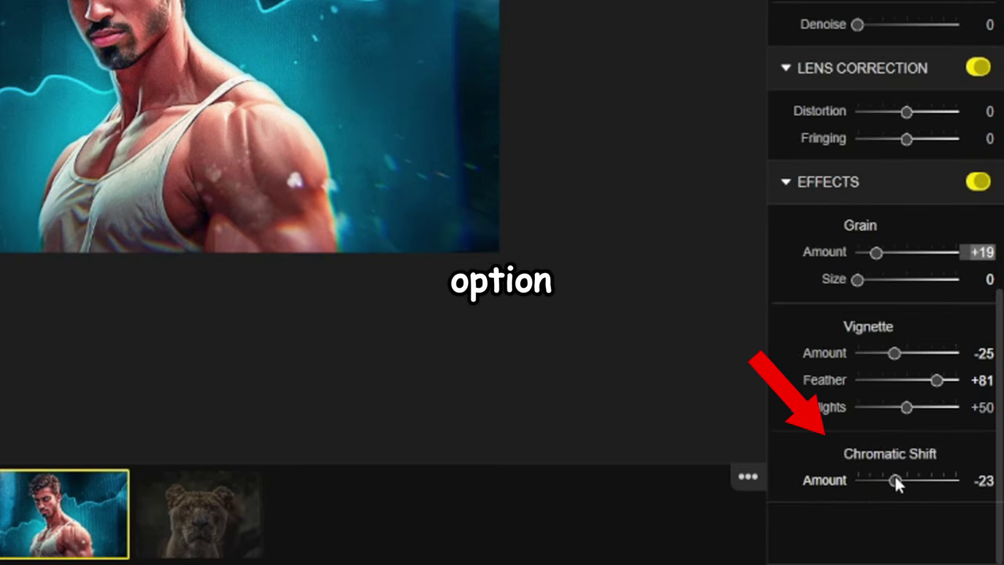
left_click_drag(895, 480, 900, 479)
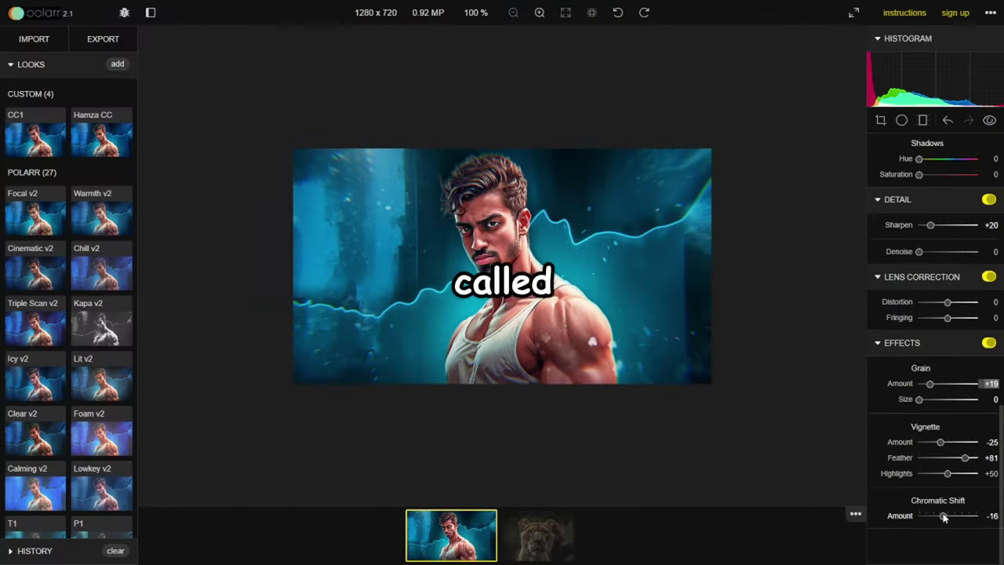